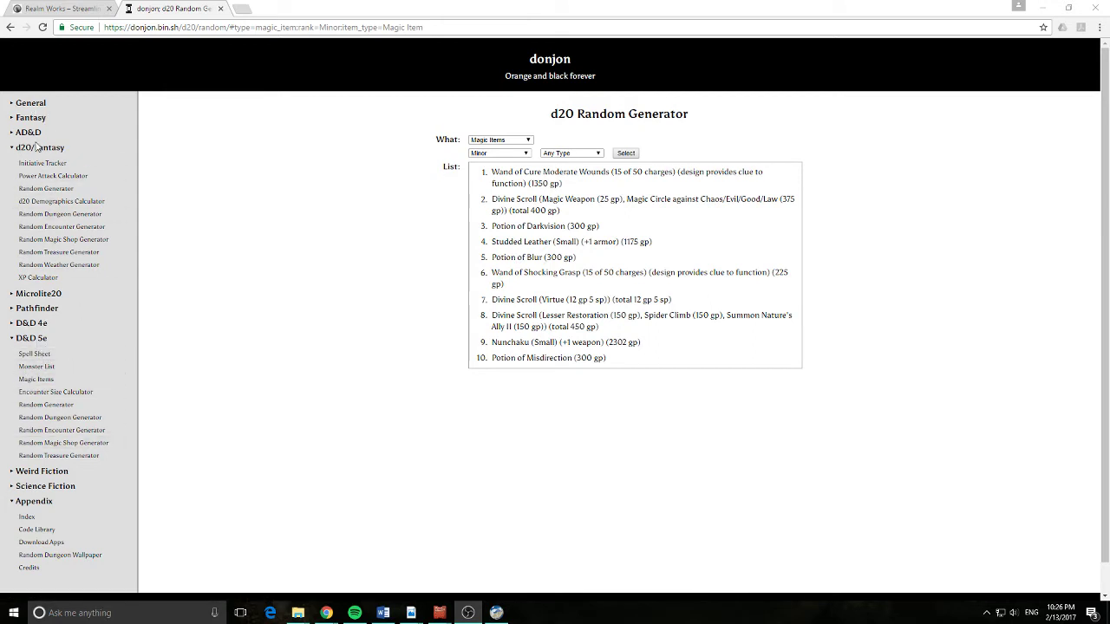
Open donjon's D&D 5e Random Generator and set it to produce Business Events instead of encounters or traps.
left_click(11, 117)
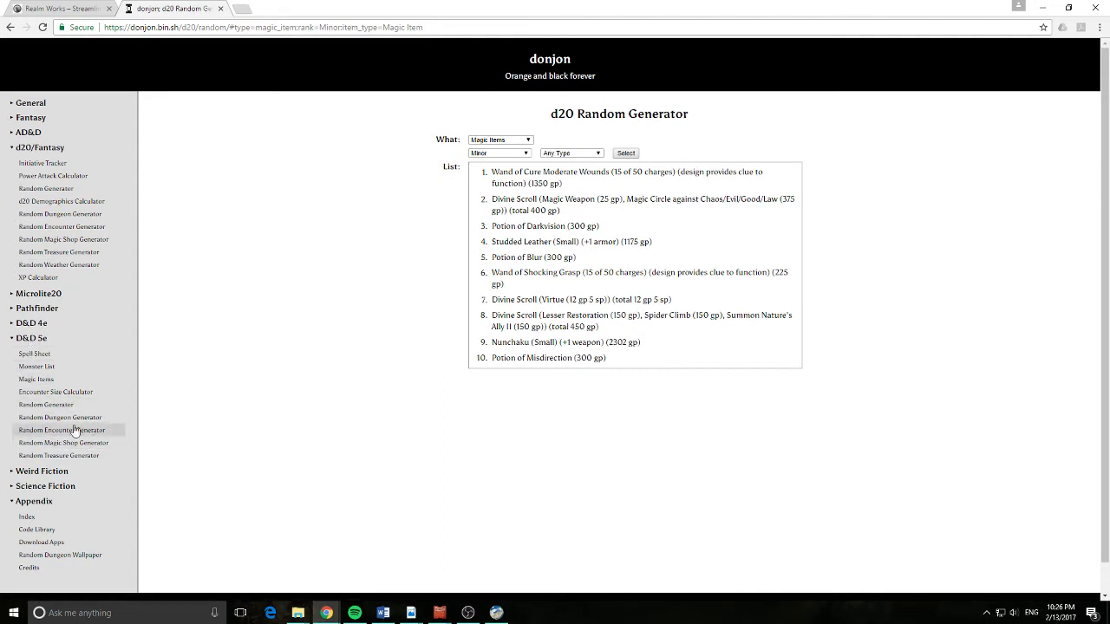
left_click(45, 416)
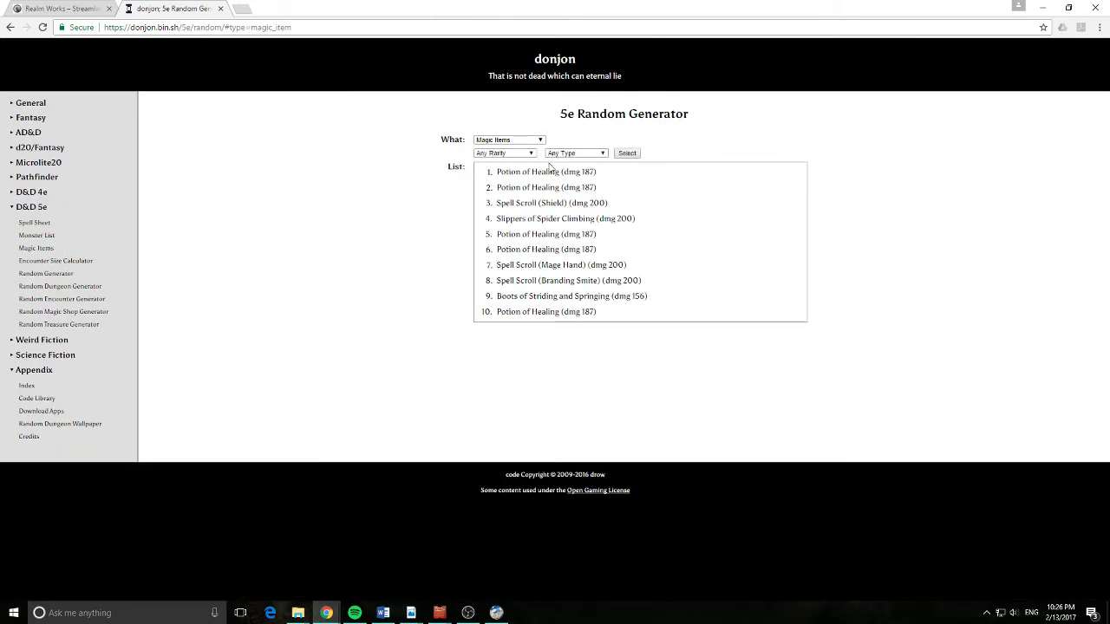
left_click(512, 140)
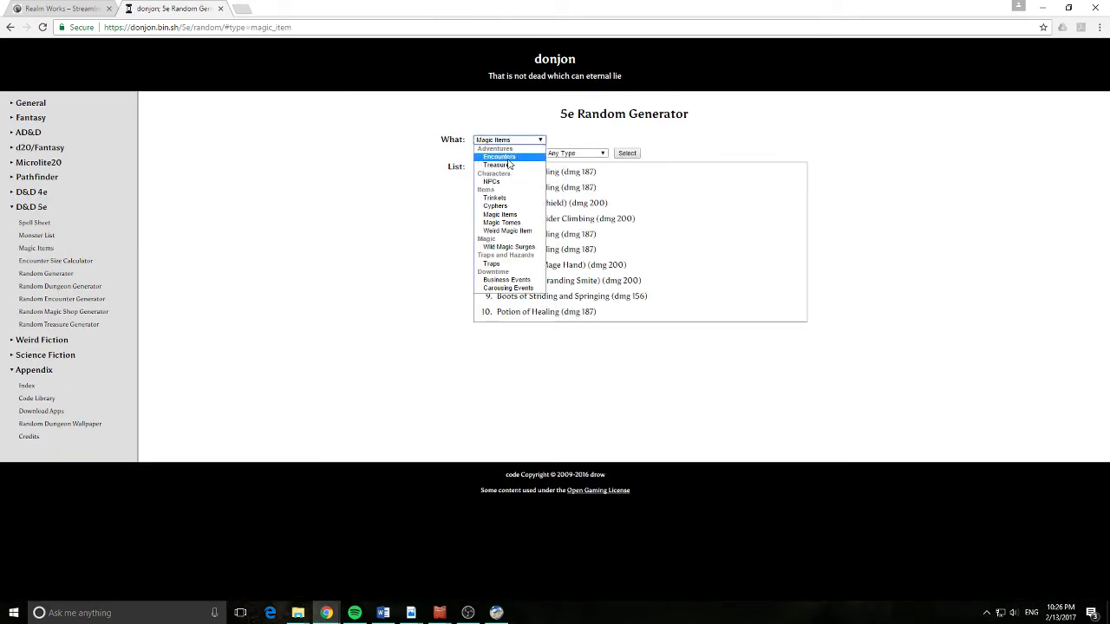
left_click(505, 157)
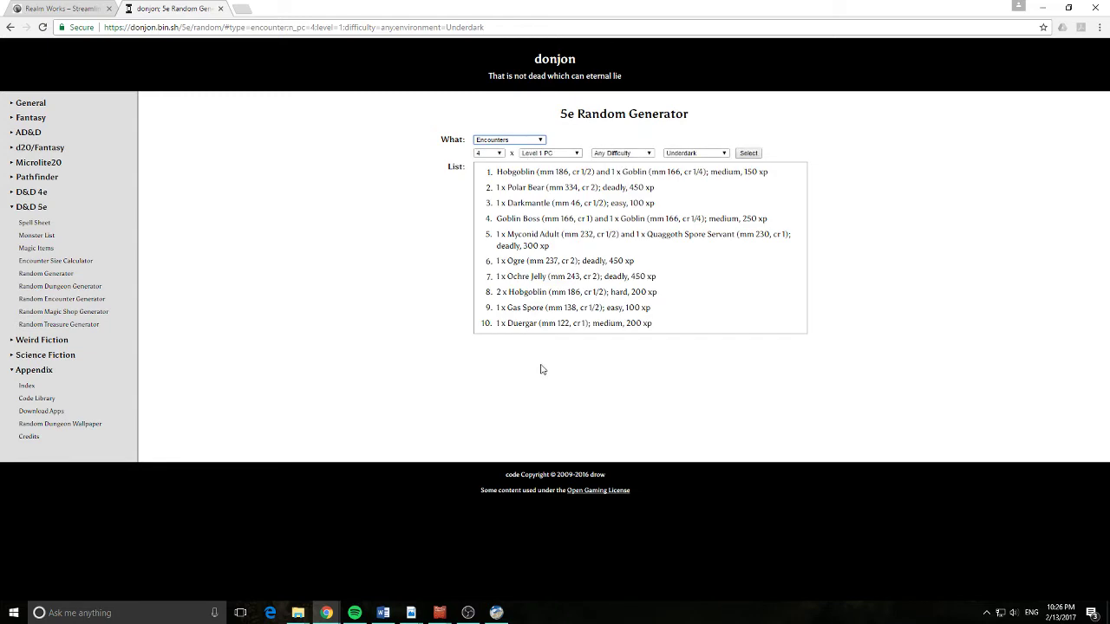
left_click(541, 140)
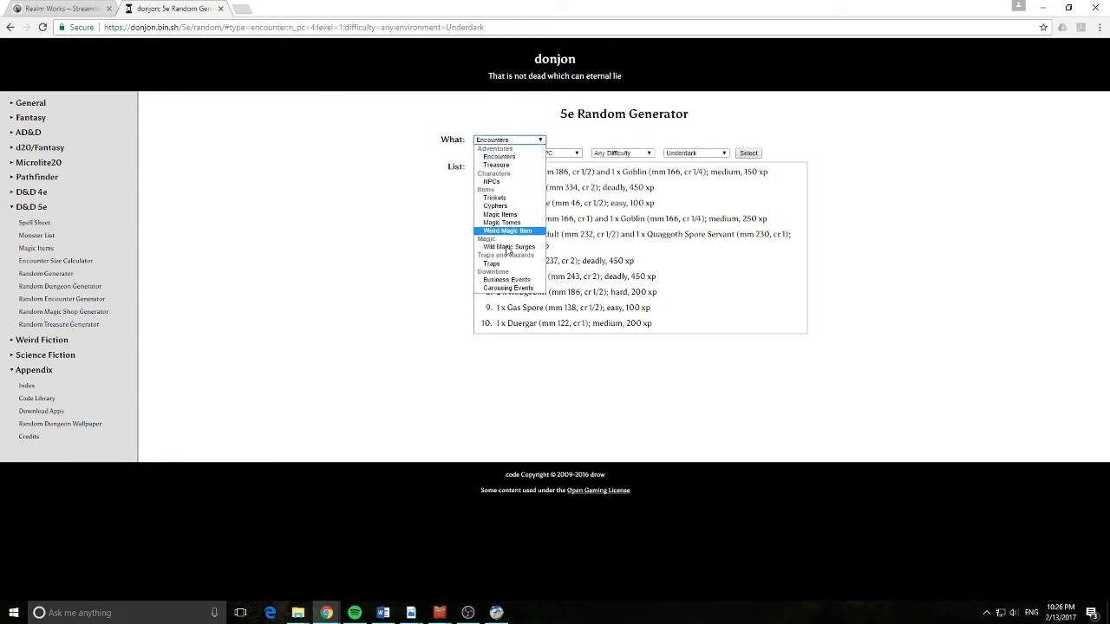
left_click(499, 265)
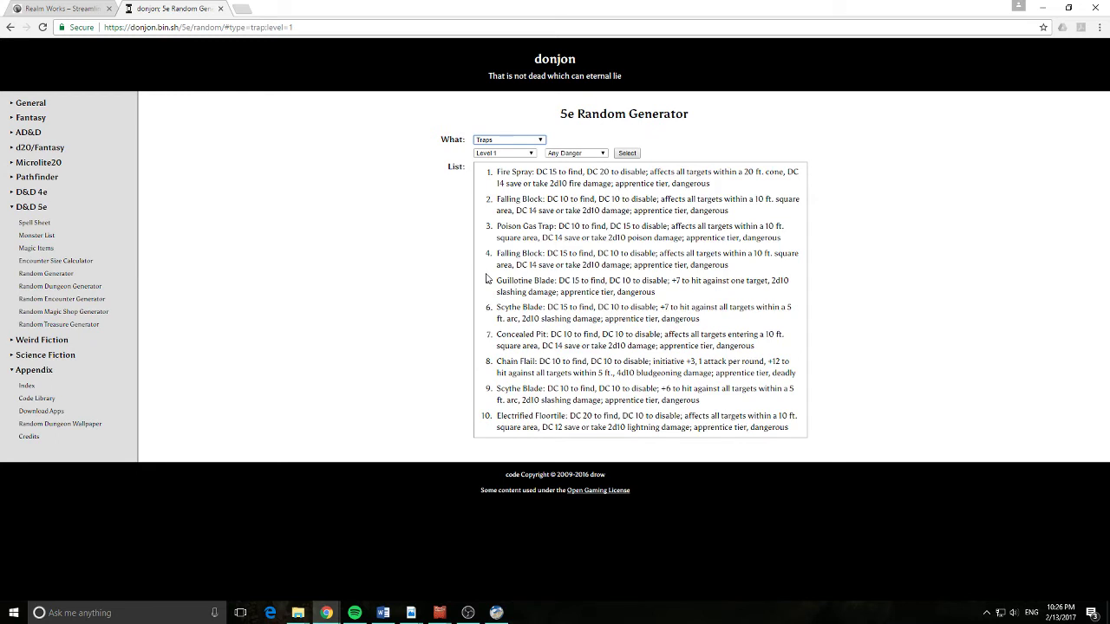
left_click(544, 141)
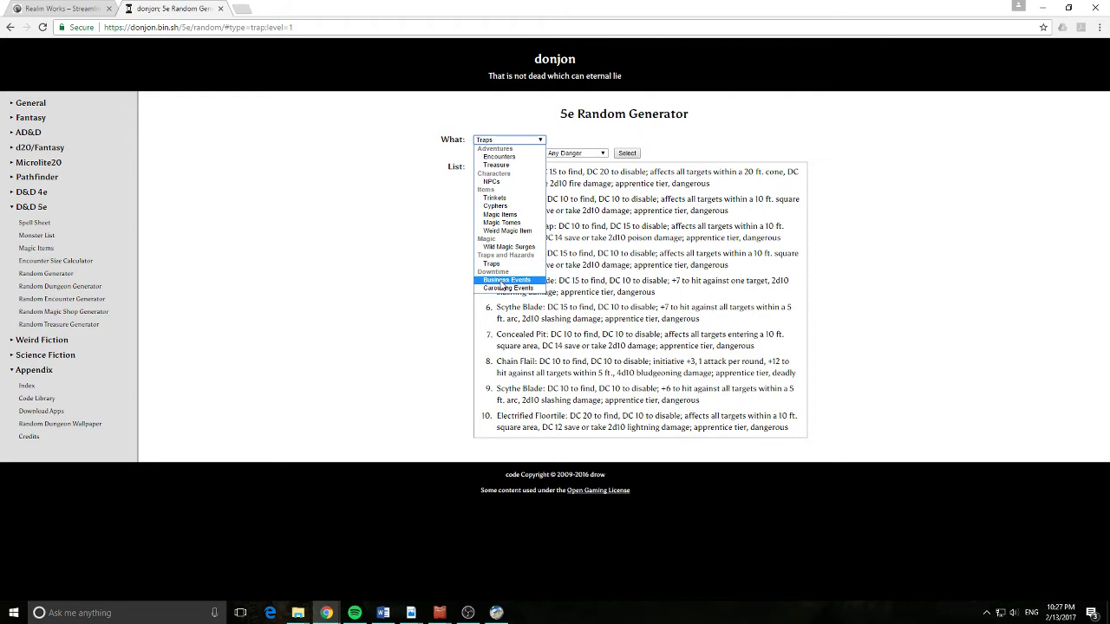
left_click(504, 280)
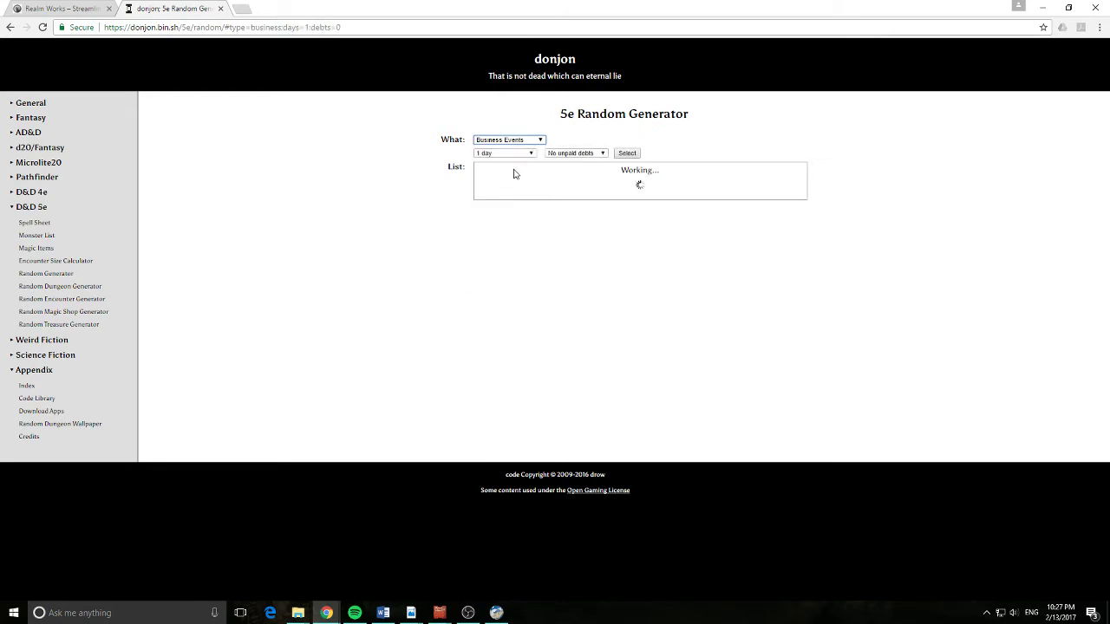
Set the Business Events generator to 10 days and 3 unpaid debts, then copy the page URL for Realm Works.
left_click(531, 154)
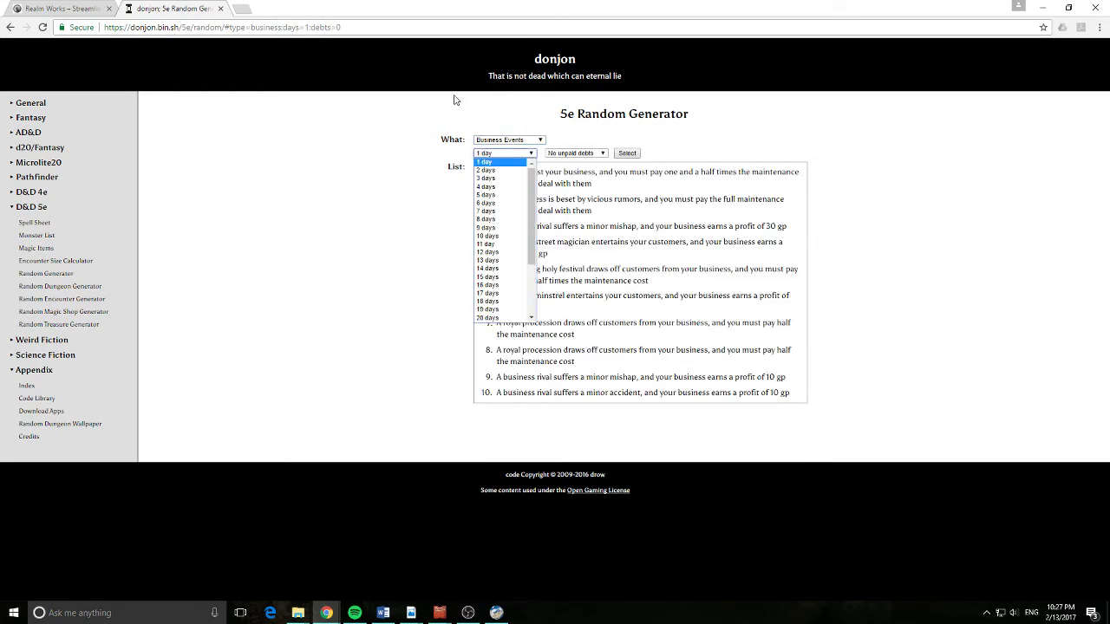
left_click(352, 26)
left_click(535, 154)
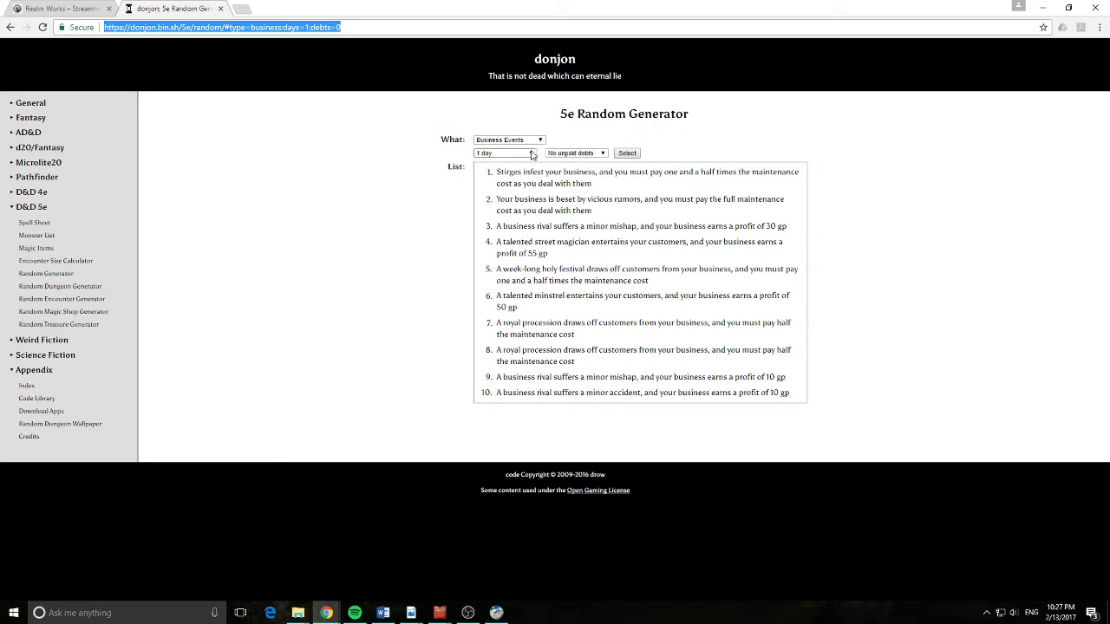
left_click(490, 244)
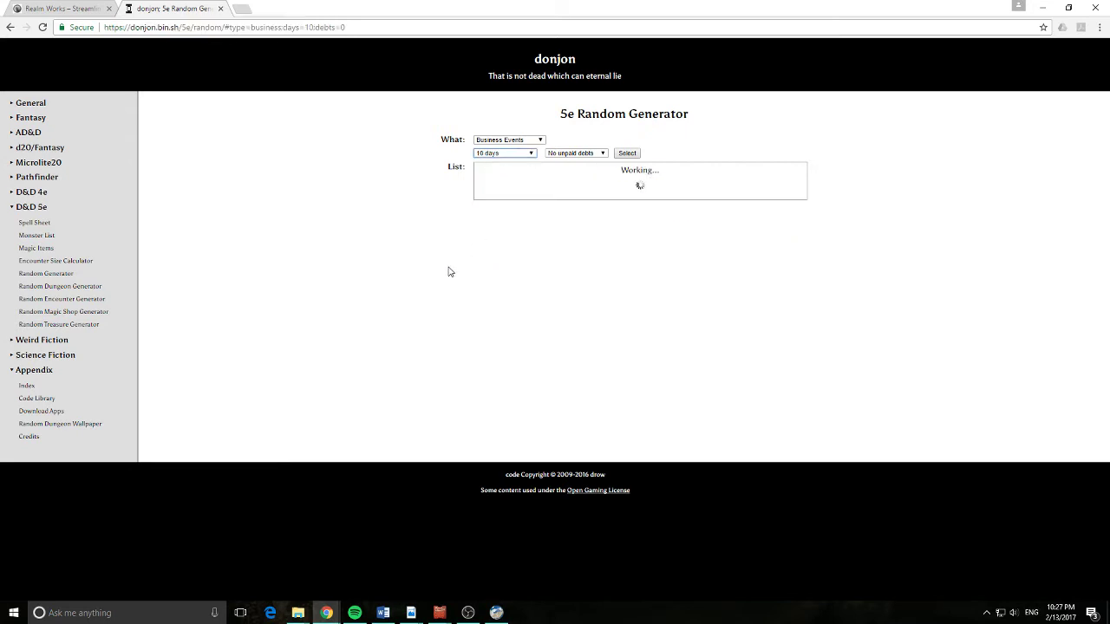
left_click(604, 154)
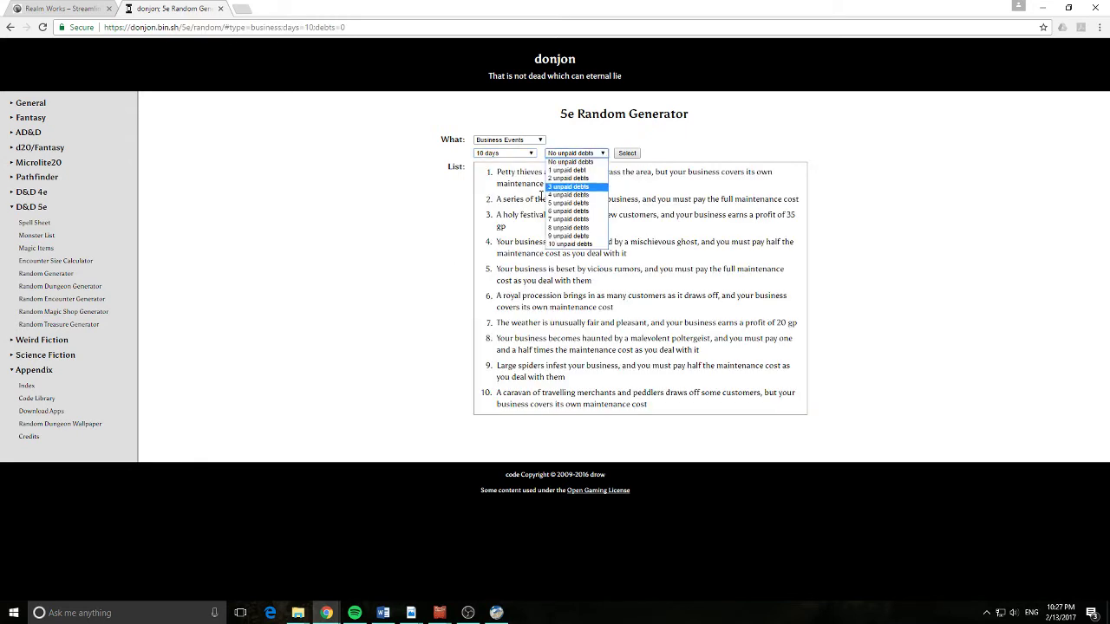
left_click(563, 189)
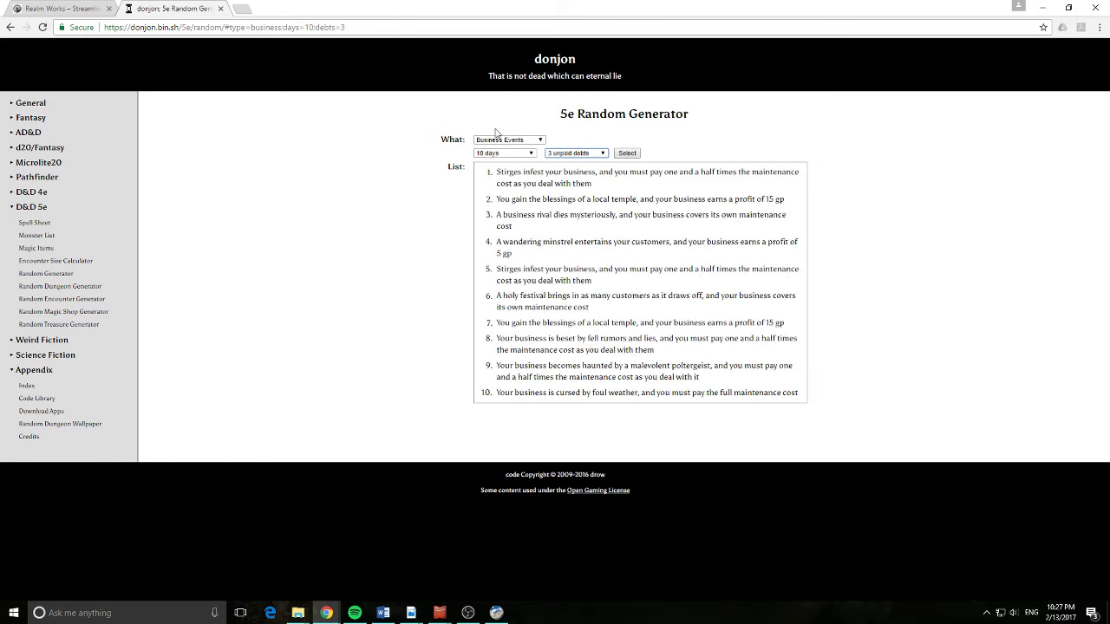
left_click(372, 23)
key("ctrl+c")
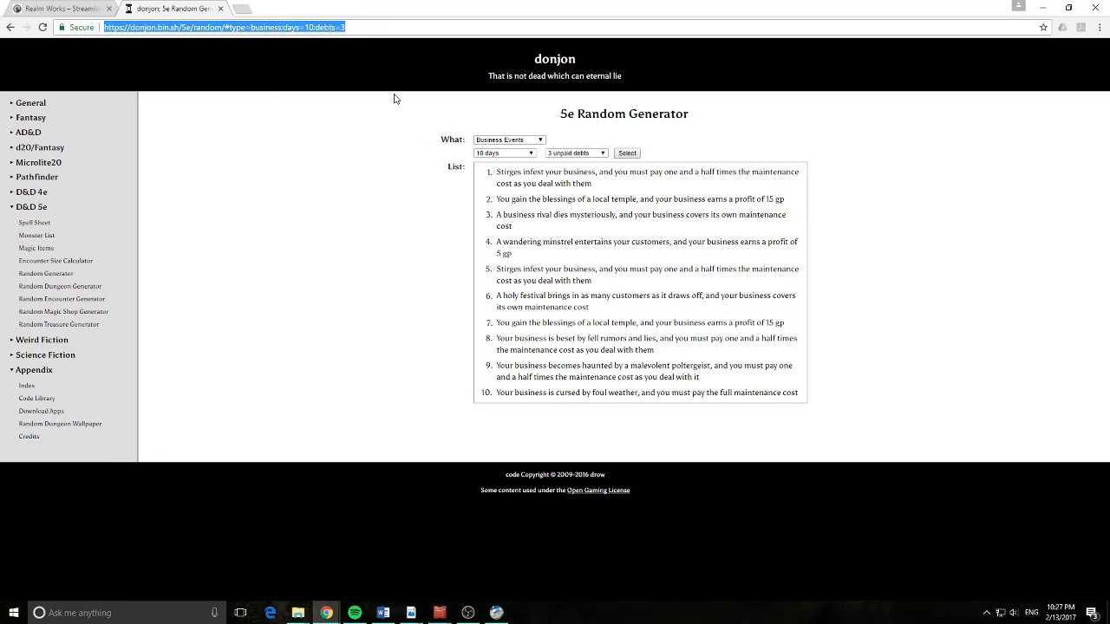
left_click(496, 612)
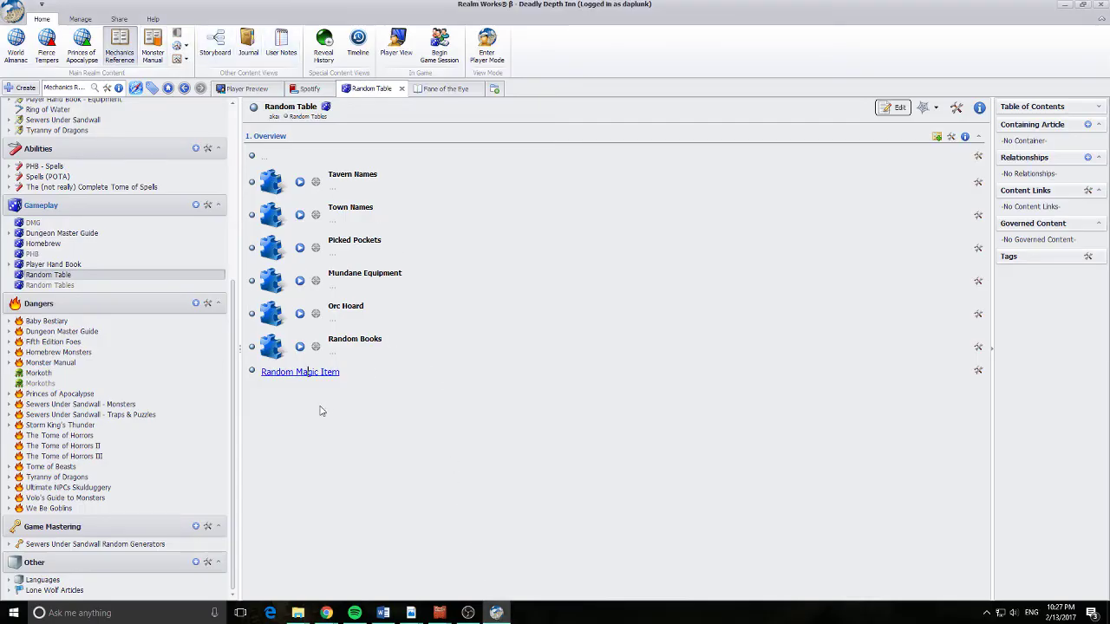
Edit the Random Table article and add an empty line below Random Magic Item.
left_click(50, 276)
left_click(896, 107)
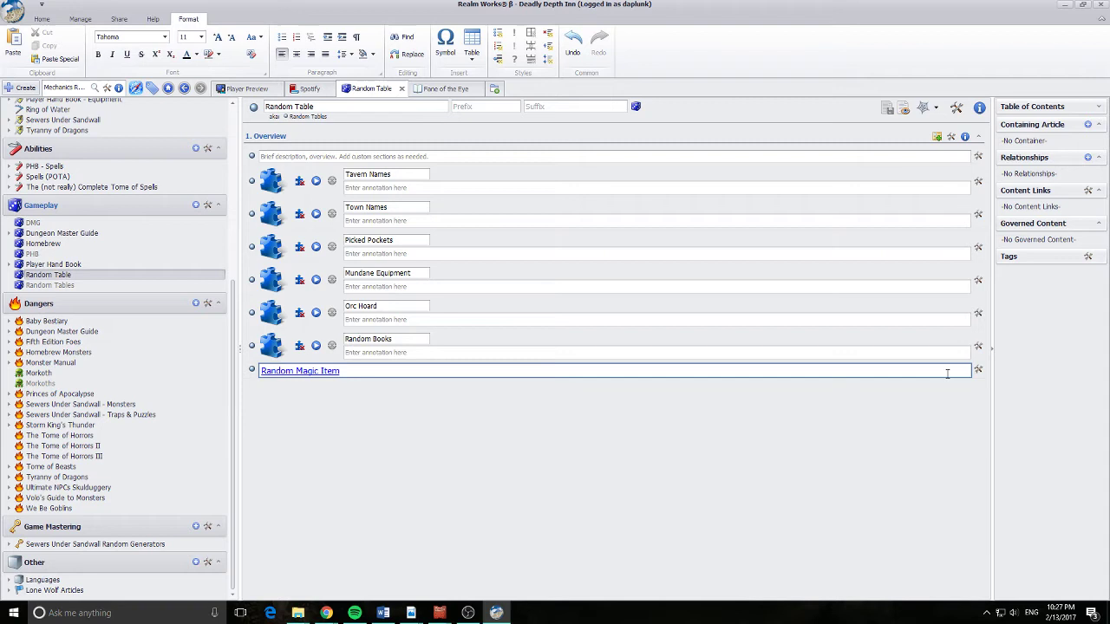
key("Return")
Insert a hyperlink on the new line with the copied donjon Business Events address.
right_click(281, 396)
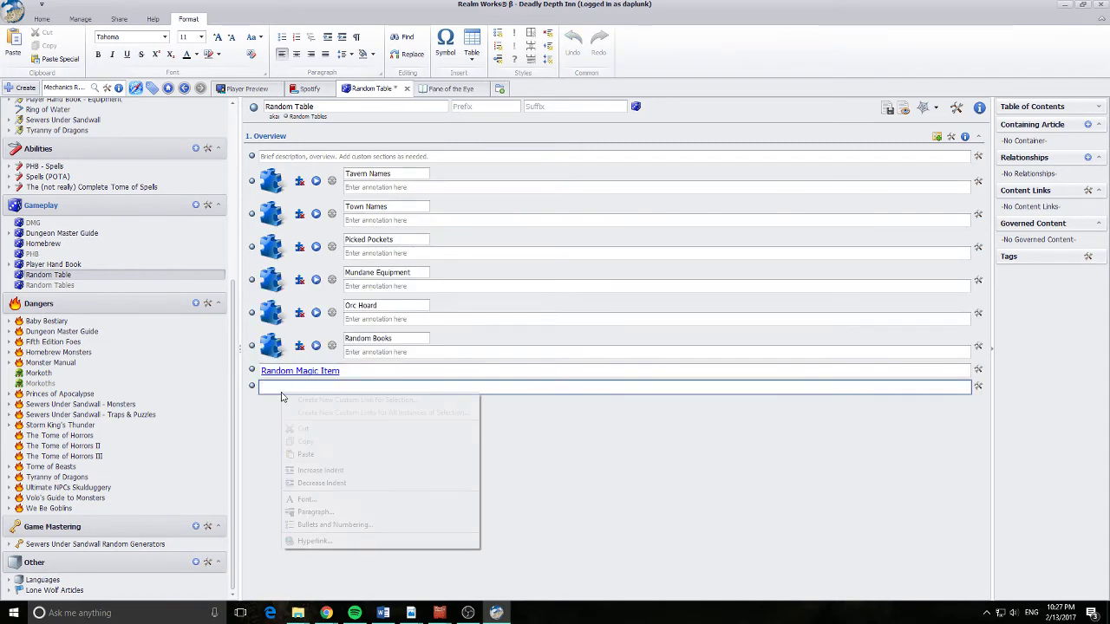
left_click(327, 542)
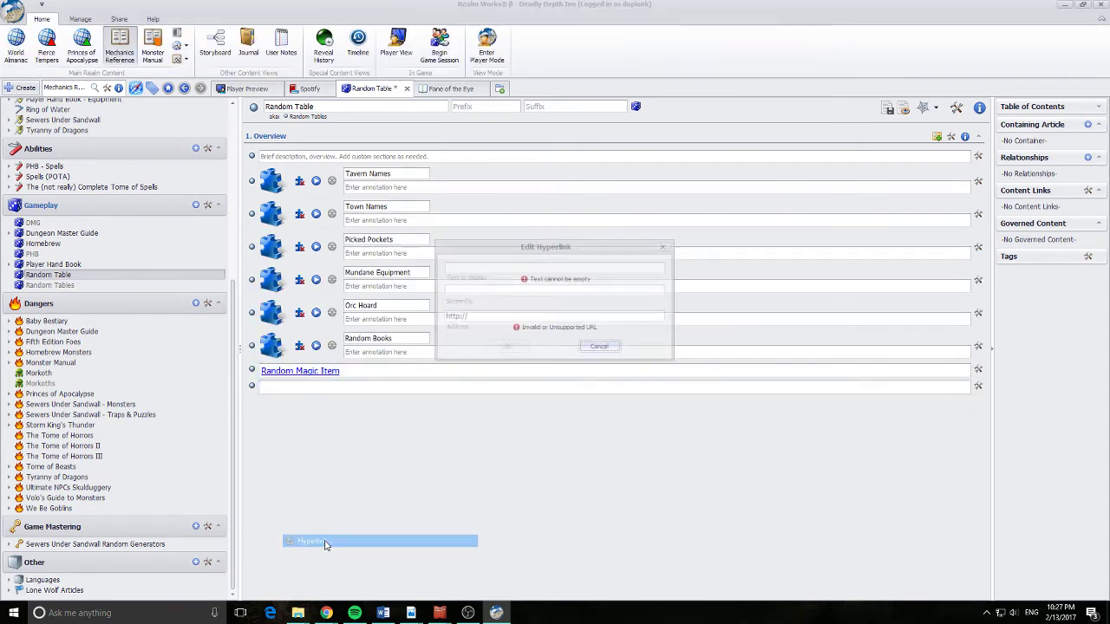
key("ctrl+v")
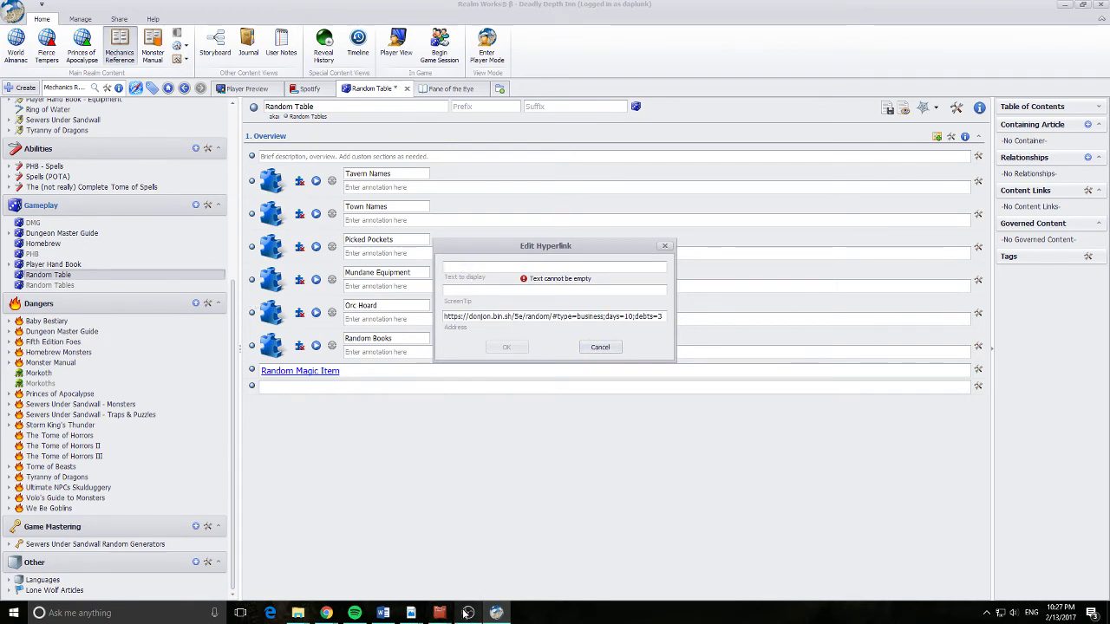
mouse_move(326, 613)
left_click(576, 560)
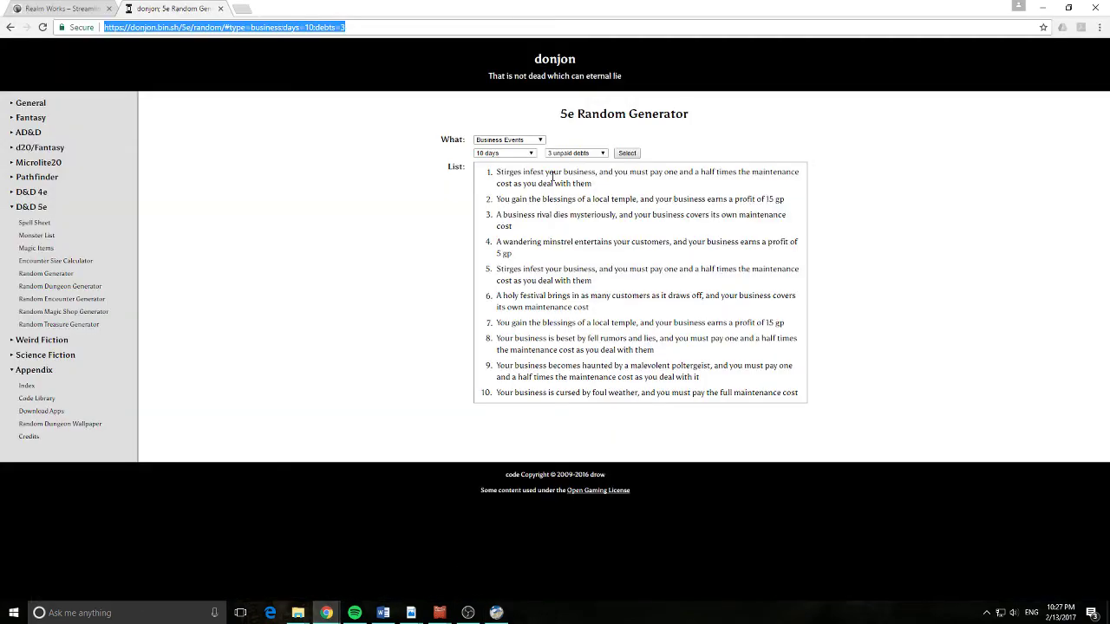
Give the link the display text 'Business Event', confirm it, then save and stop editing the article.
left_click(1041, 10)
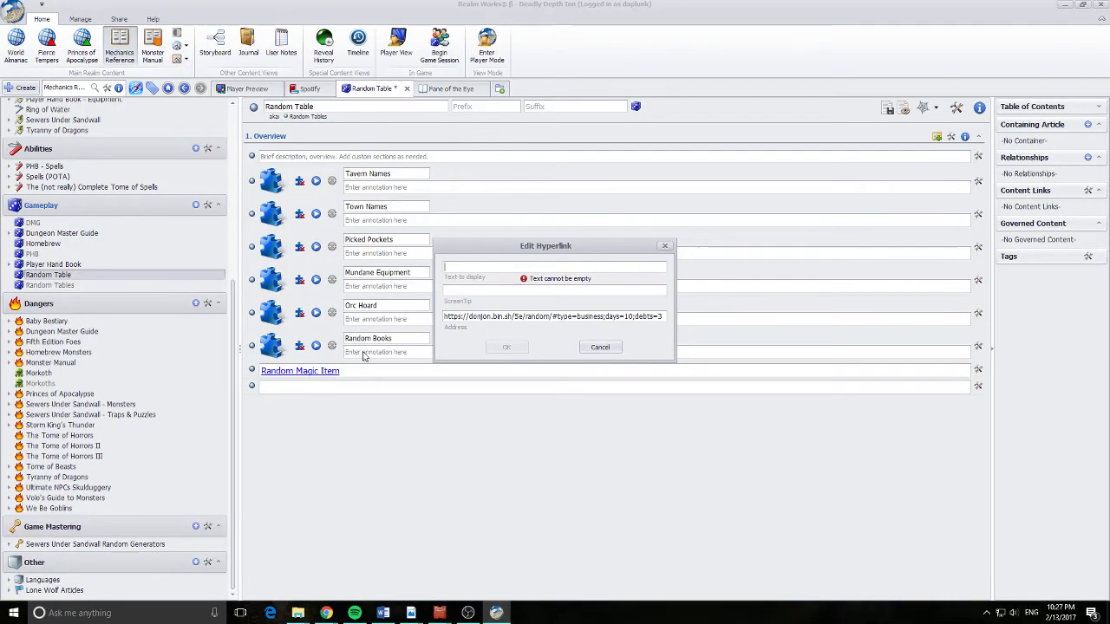
type("Busine")
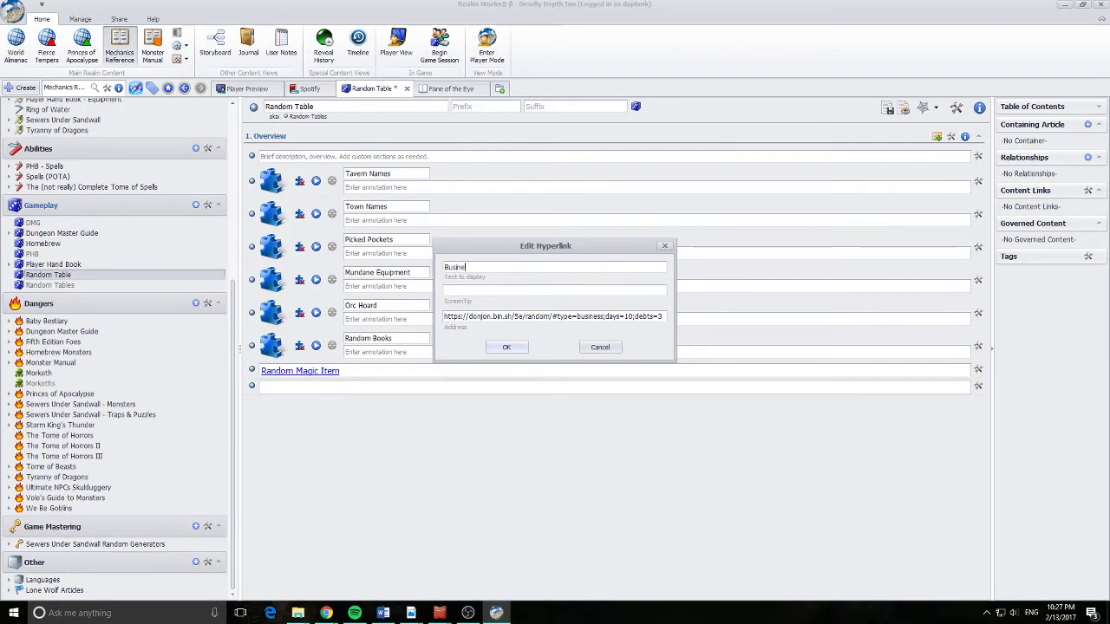
type("ss Event")
left_click(507, 347)
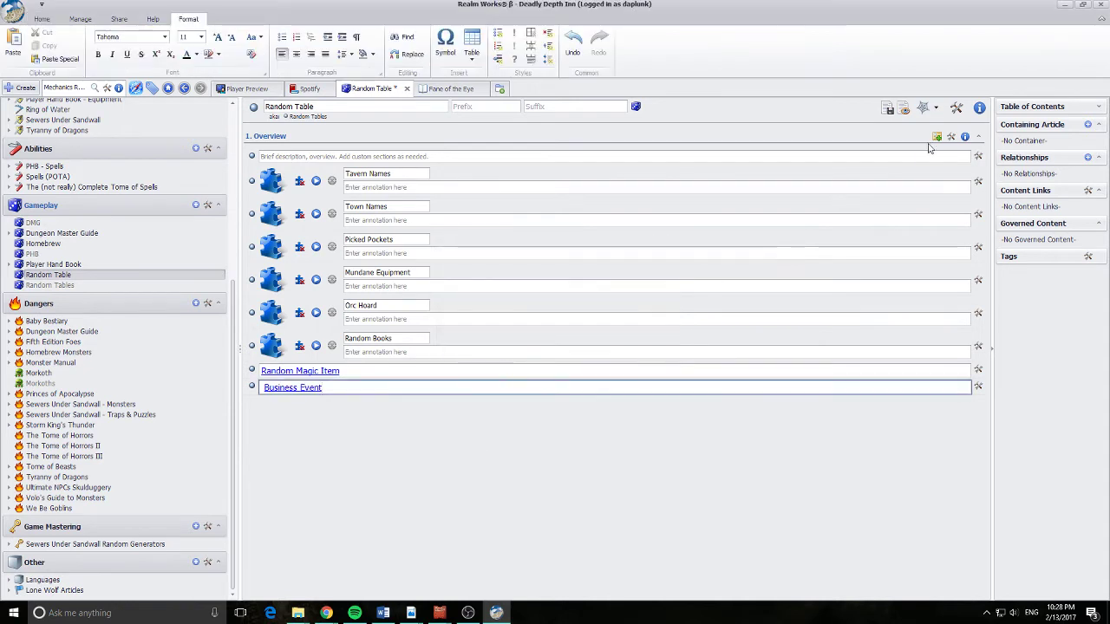
left_click(888, 108)
left_click(904, 110)
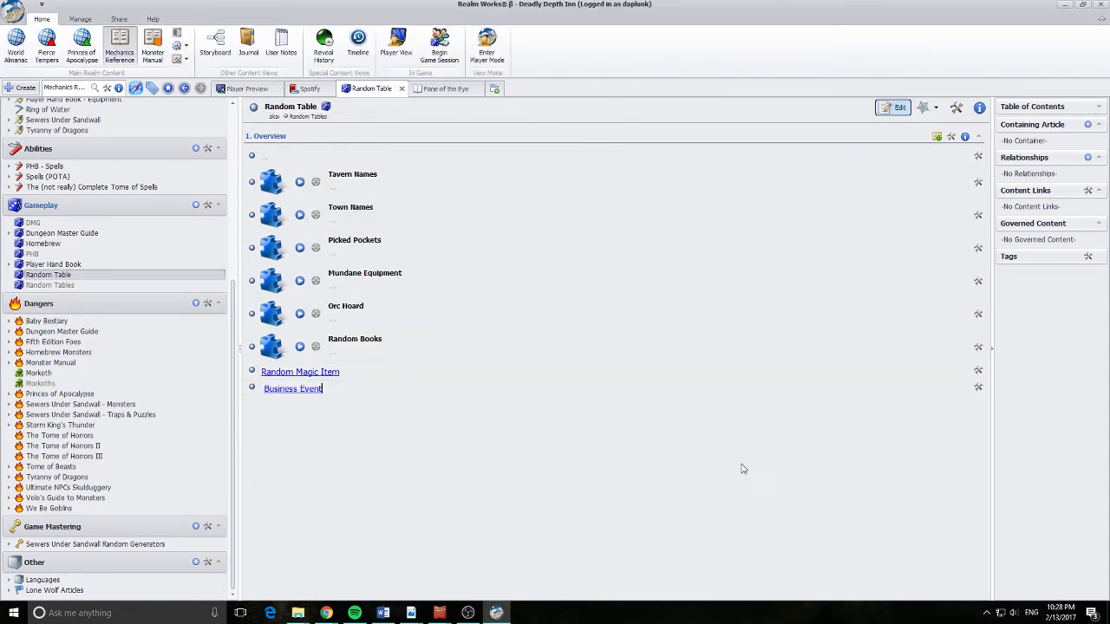
Test the Business Event link, close the two extra donjon tabs, then follow the Random Magic Item link.
left_click(282, 395)
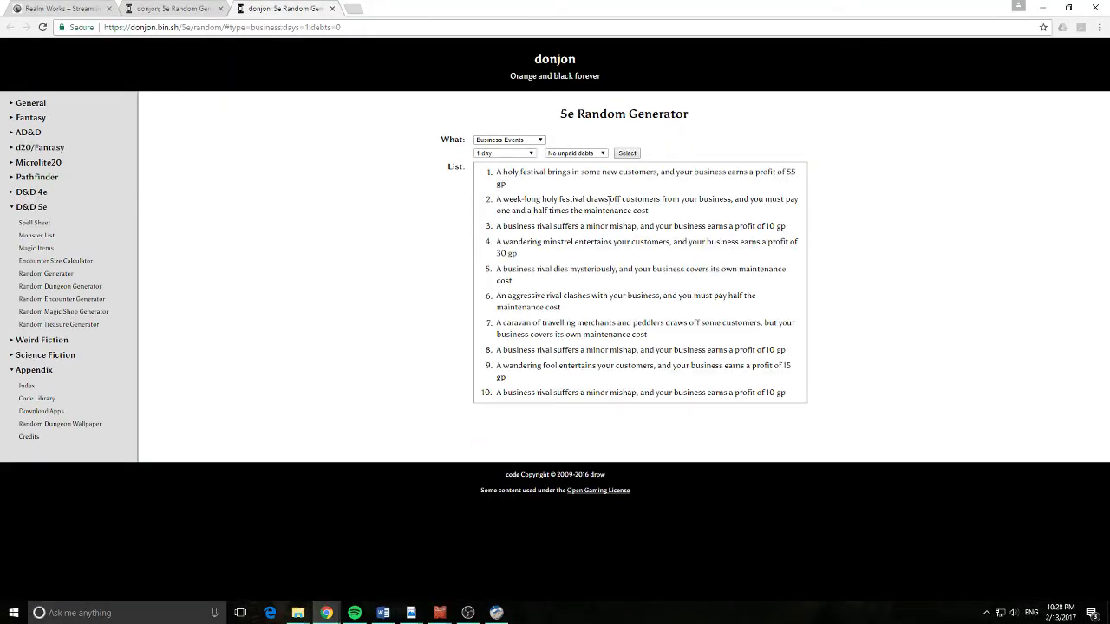
left_click(333, 9)
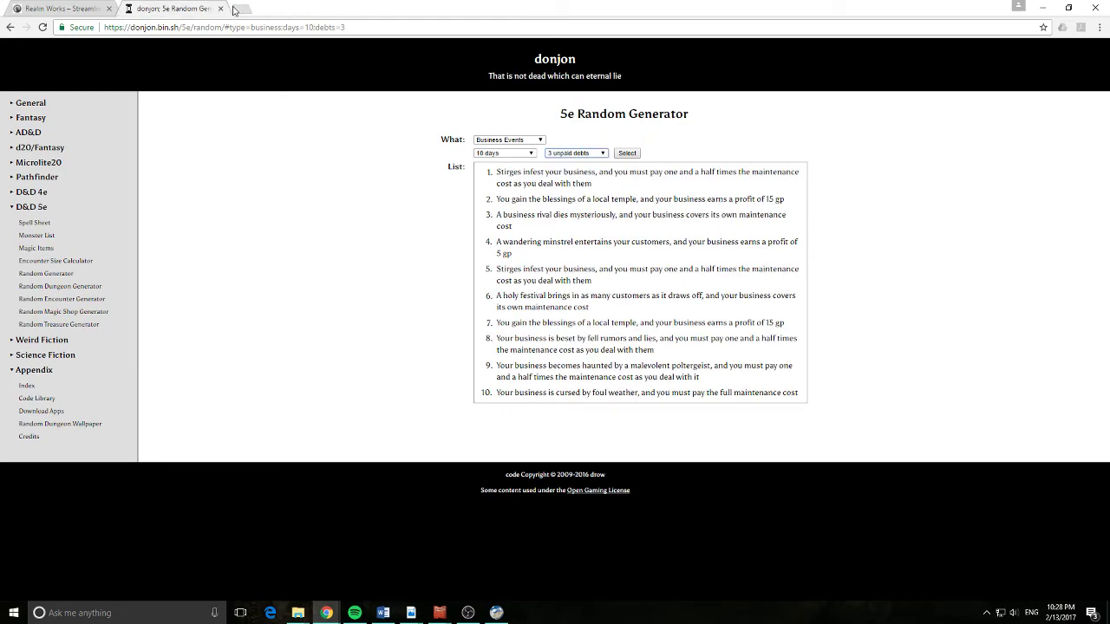
left_click(220, 8)
left_click(1045, 8)
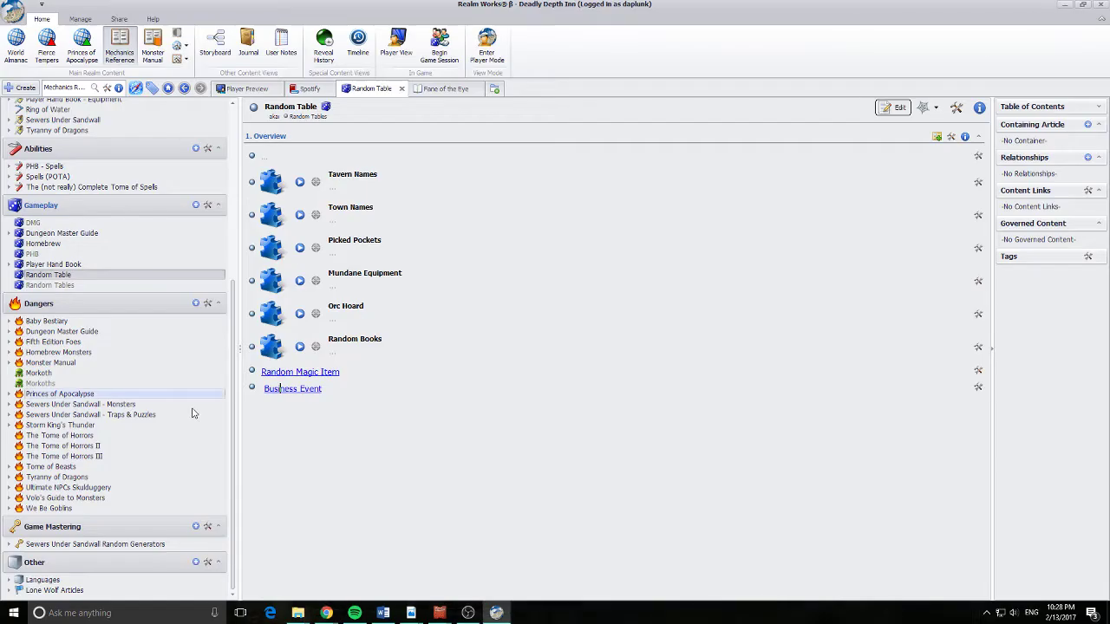
left_click(299, 373)
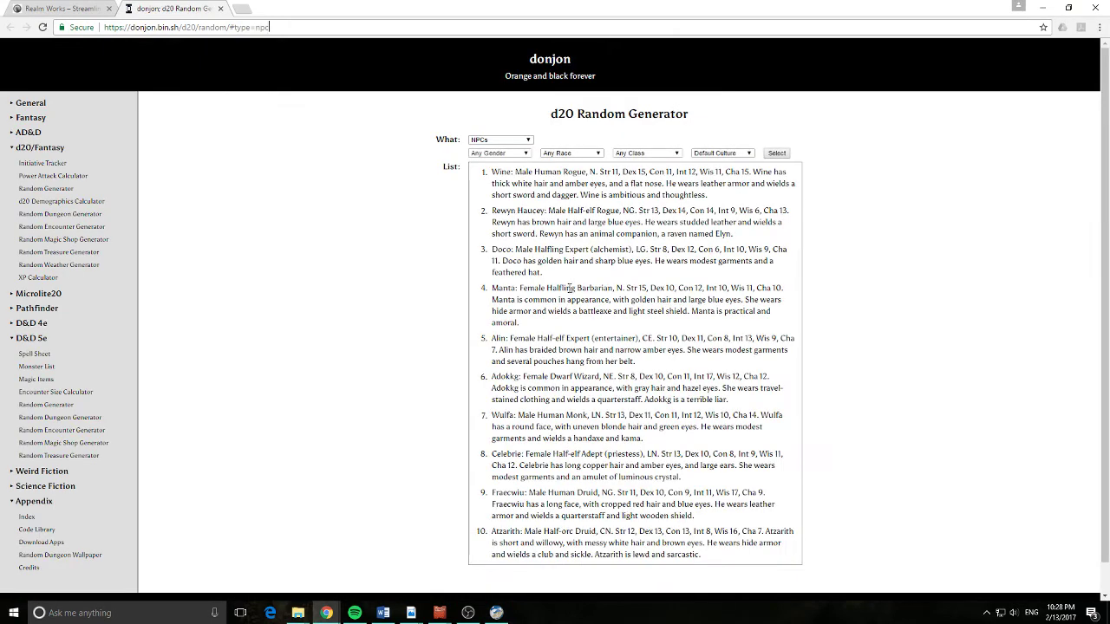
Dismiss the address bar suggestions and open donjon's 5e Random Magic Shop Generator.
type("0")
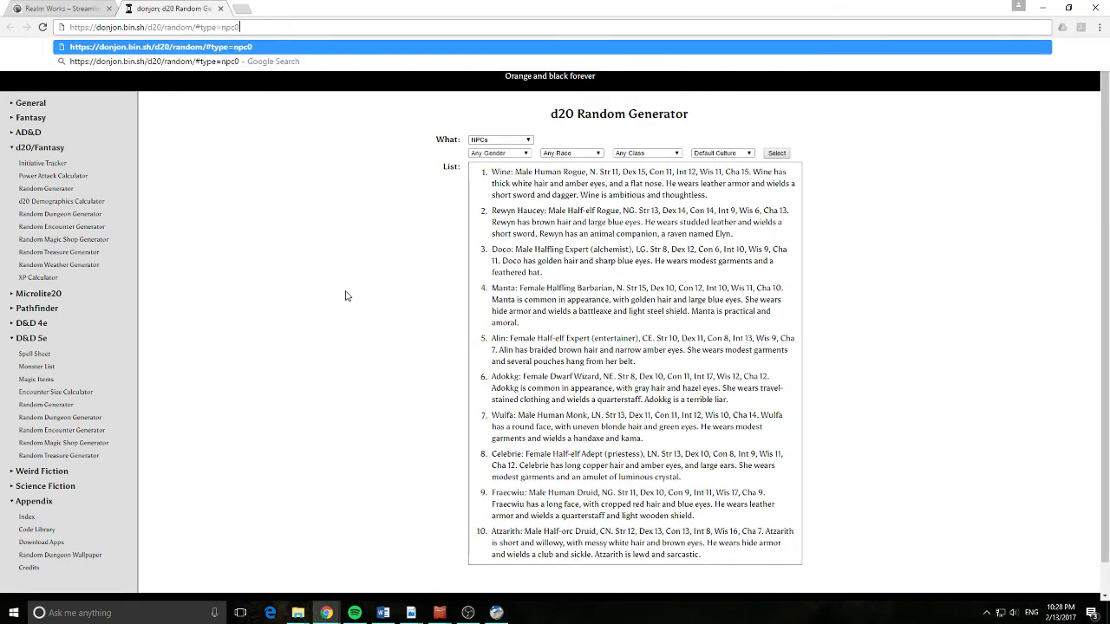
key("Return")
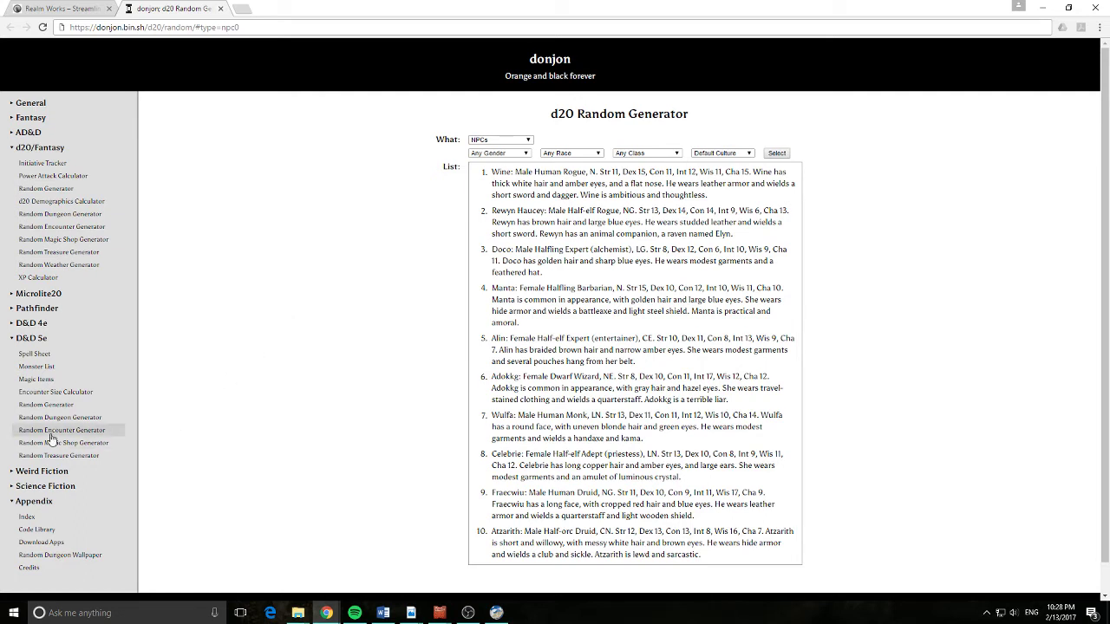
left_click(89, 445)
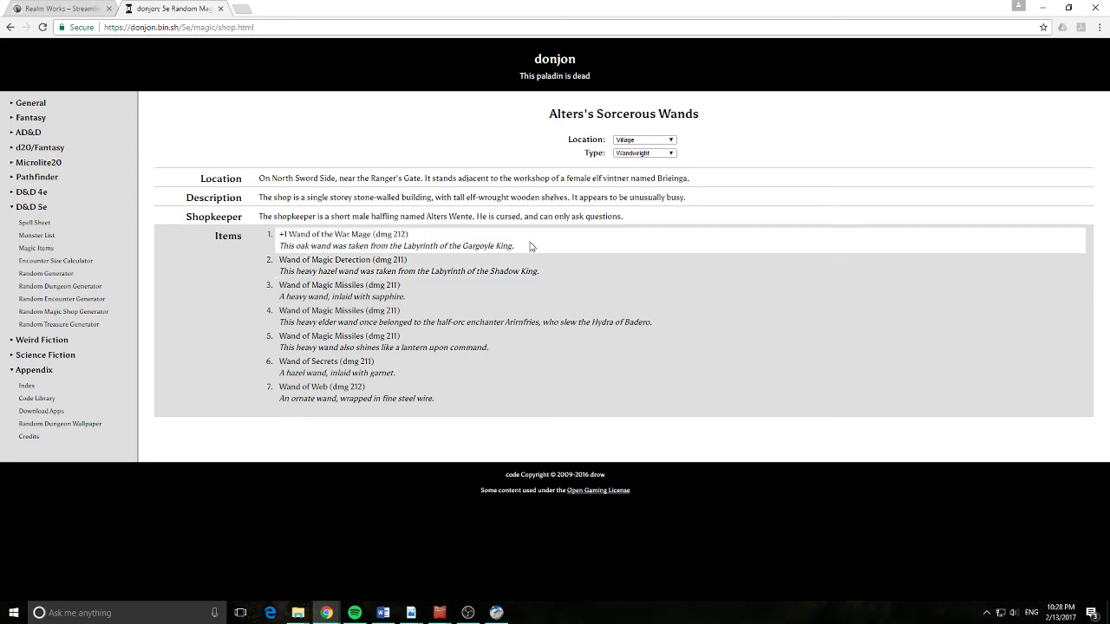
Set the 5e Random Treasure Generator to the Treasure Hoard loot type at challenge rating CR 10.
left_click(57, 326)
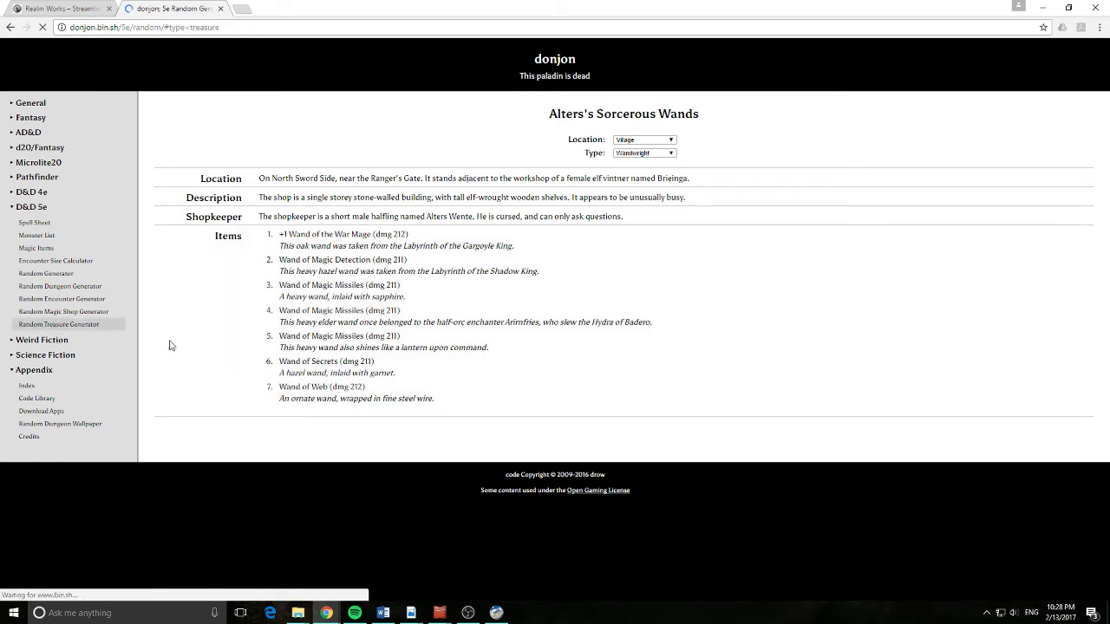
left_click(542, 141)
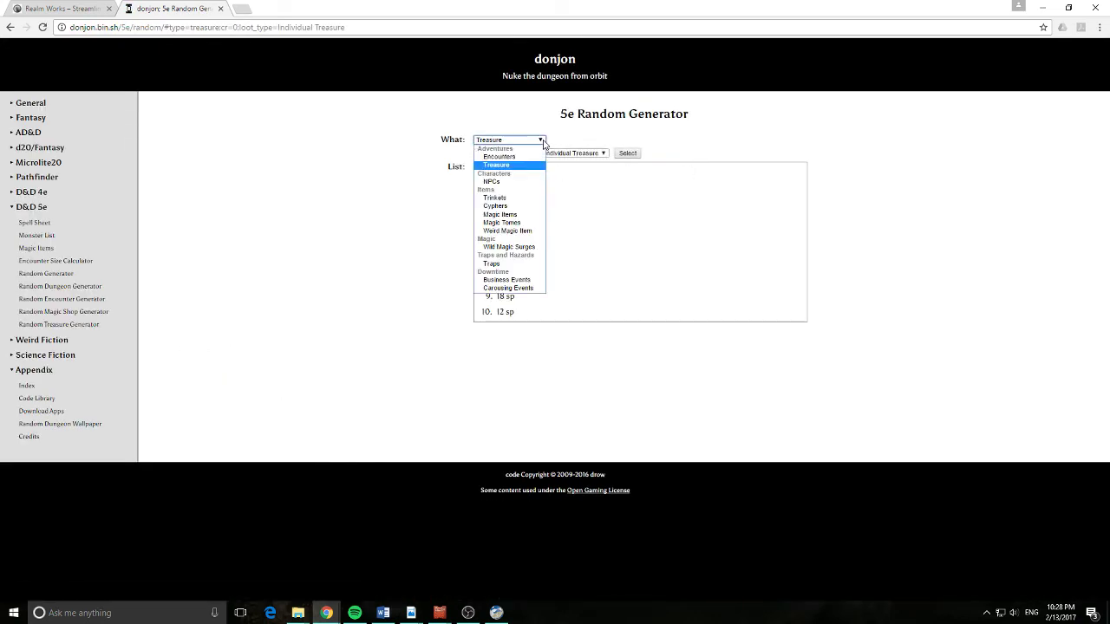
left_click(565, 151)
left_click(566, 152)
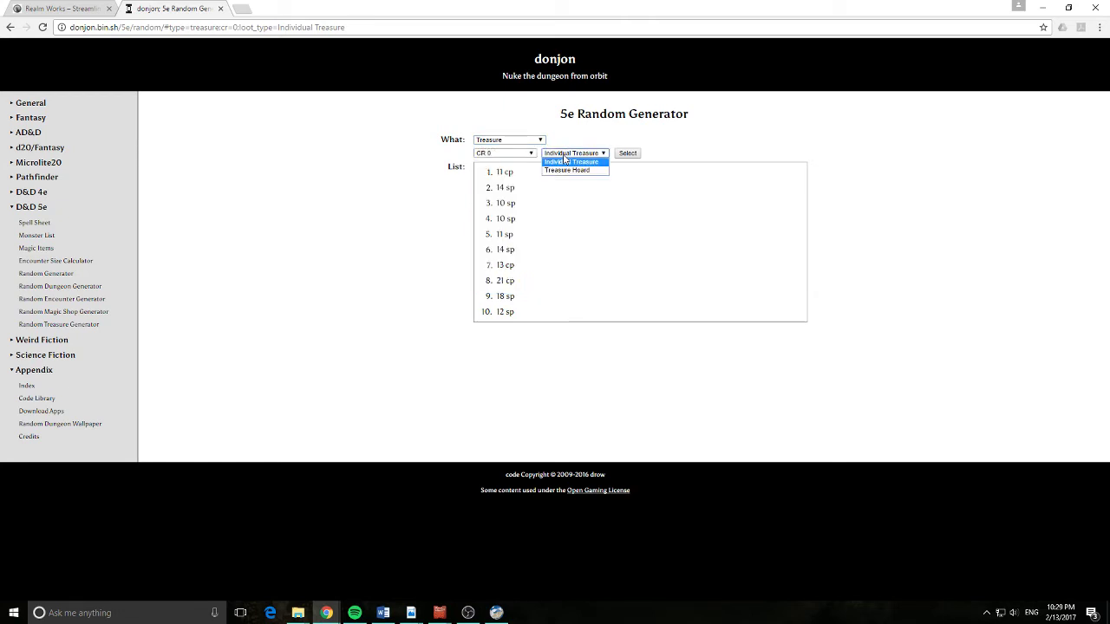
left_click(572, 171)
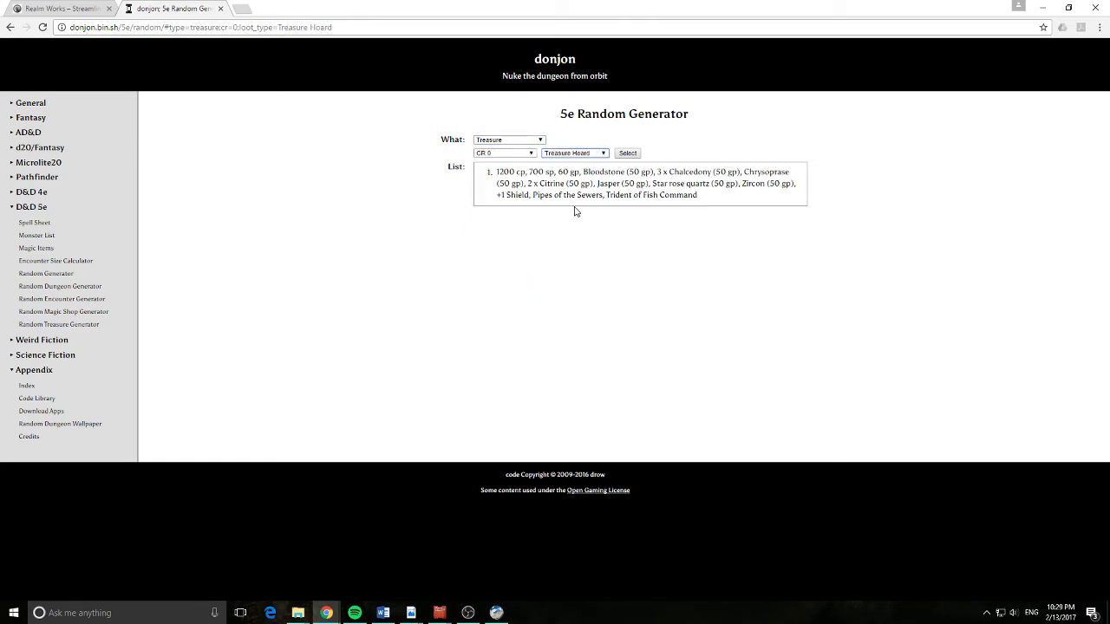
left_click(506, 154)
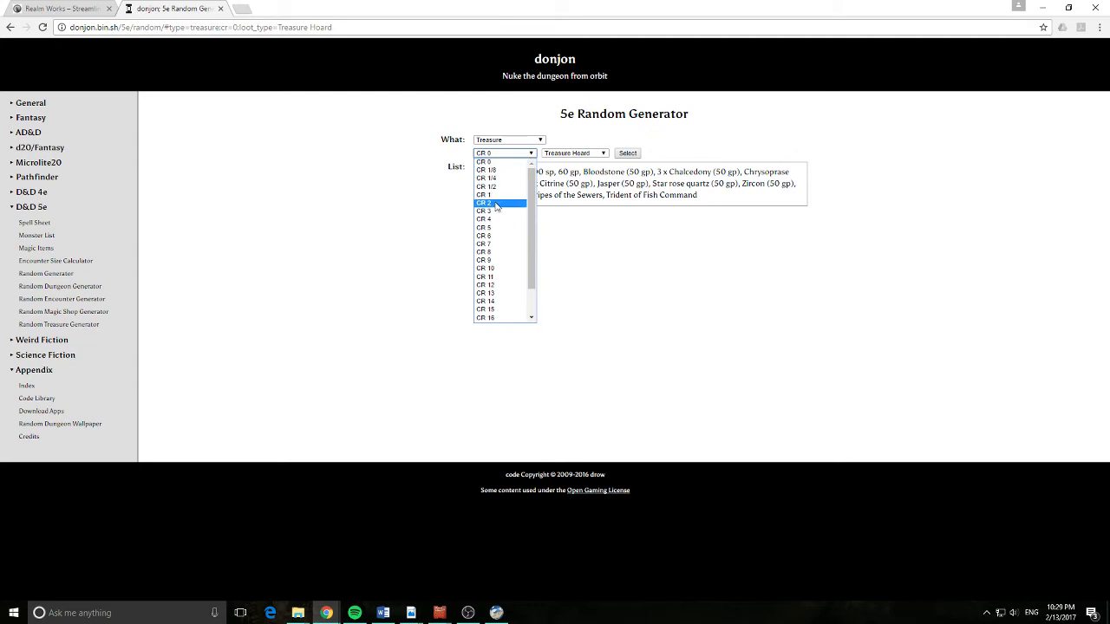
left_click(496, 268)
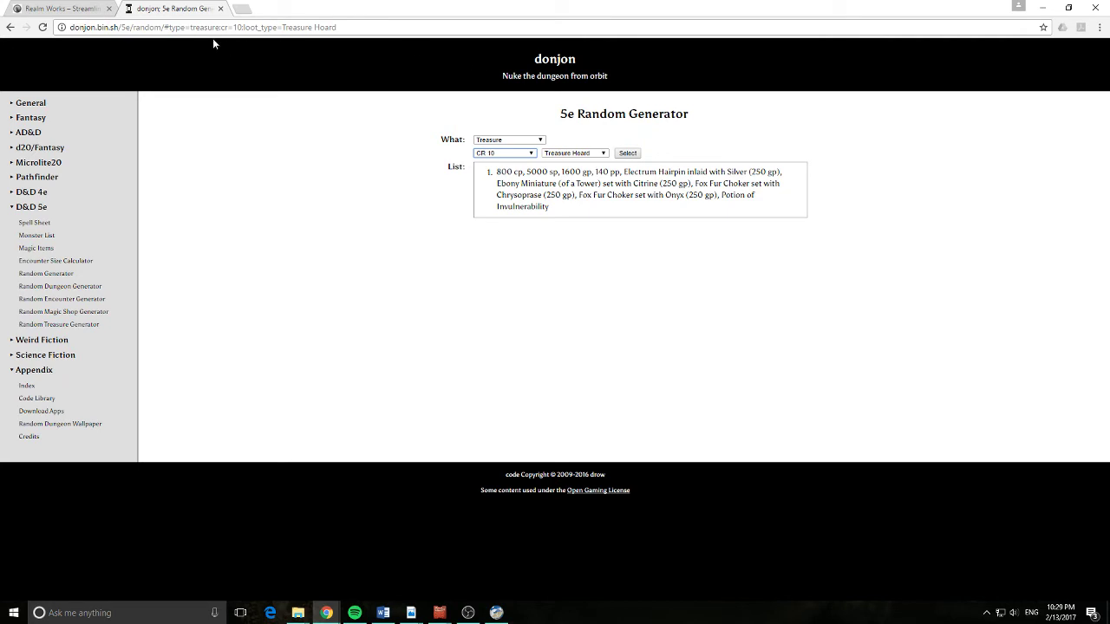
Copy the treasure hoard URL and add an empty snippet below Business Event in the Random Table.
left_click(360, 27)
key("ctrl+c")
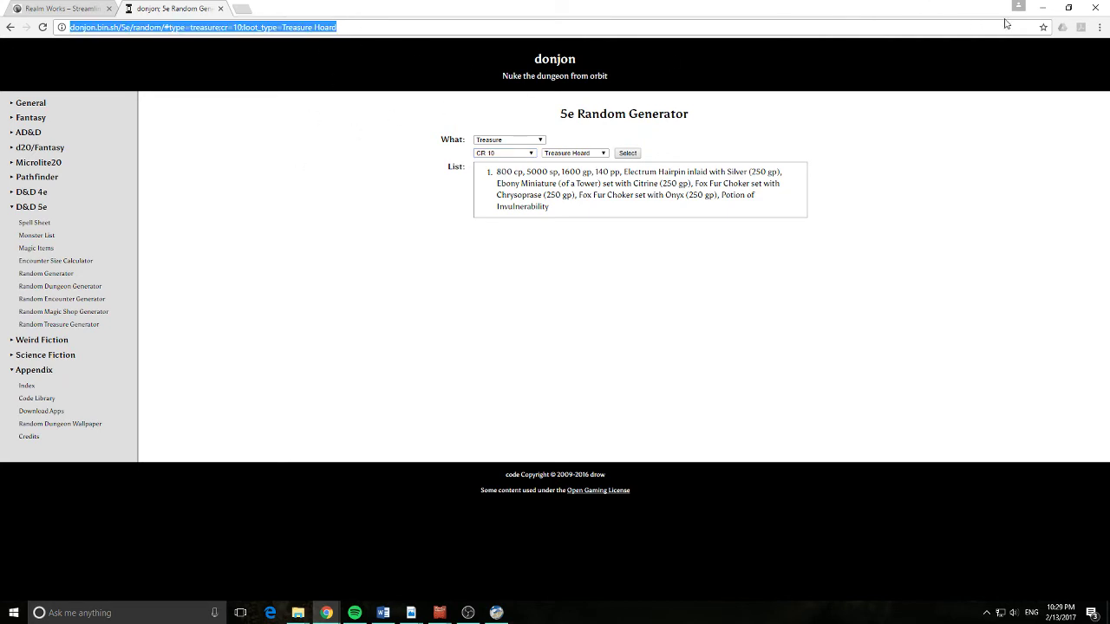
left_click(1043, 7)
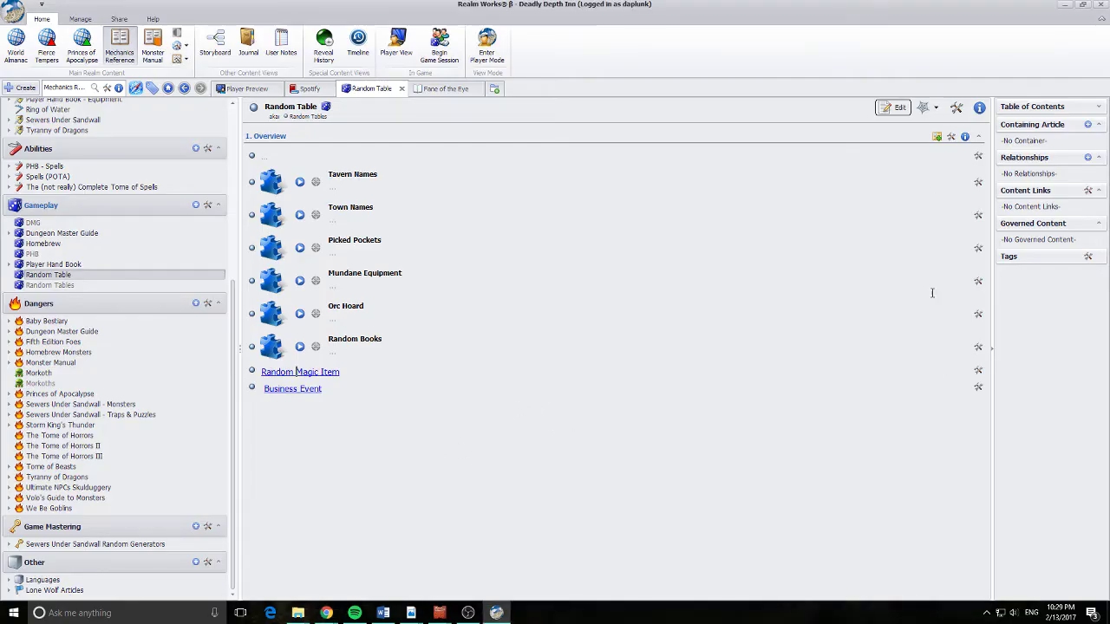
left_click(978, 387)
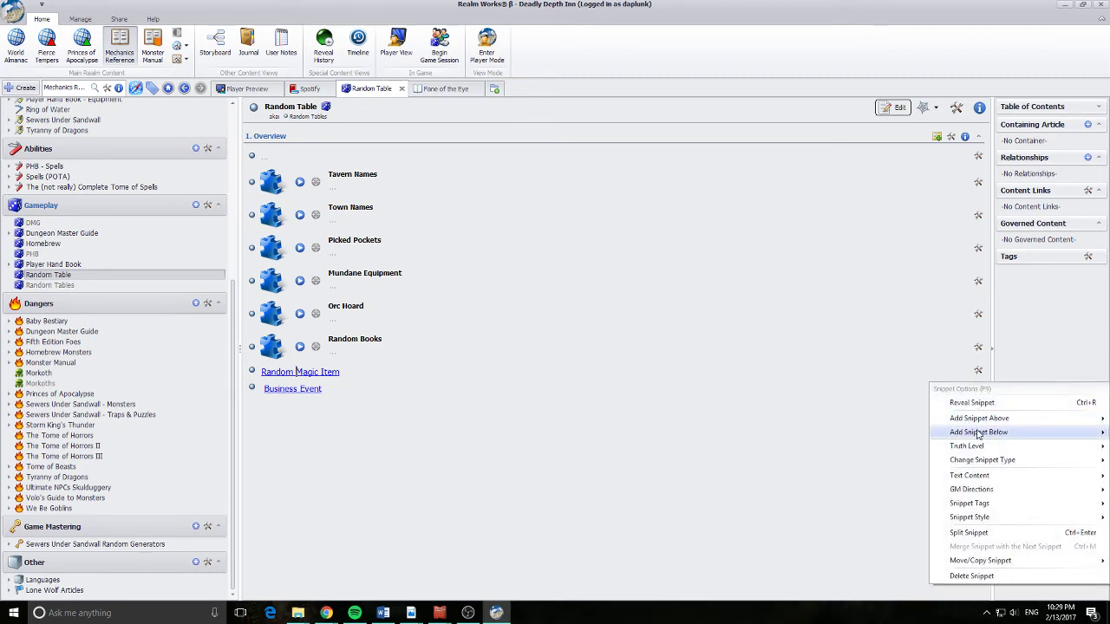
mouse_move(978, 434)
left_click(864, 458)
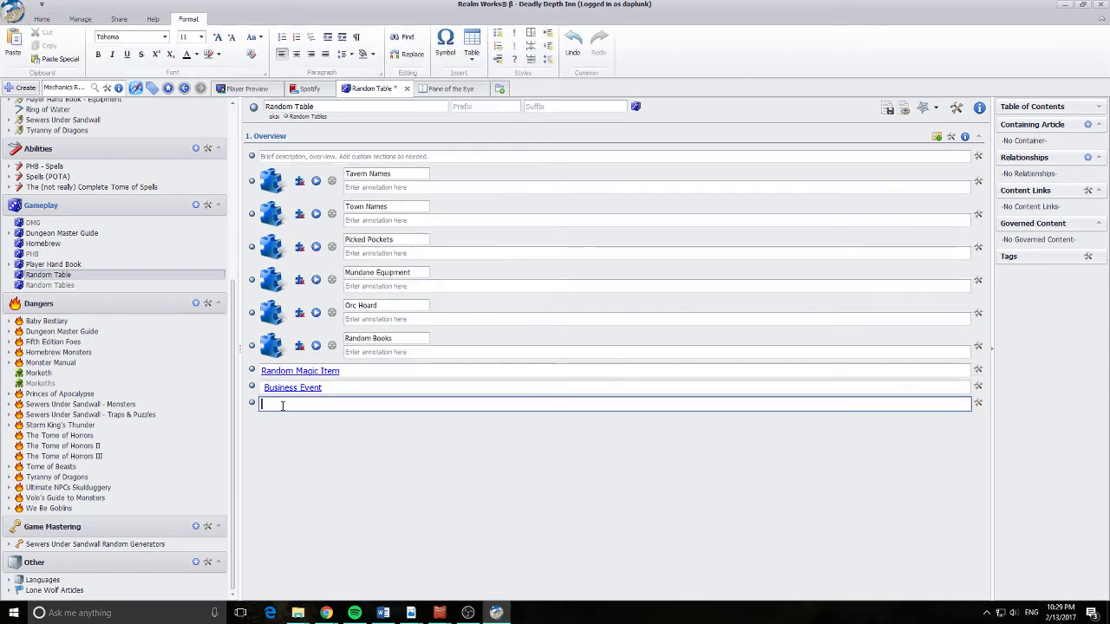
Insert a 'Random Treasure (CR10)' hyperlink to the pasted treasure hoard address and save the article.
right_click(283, 405)
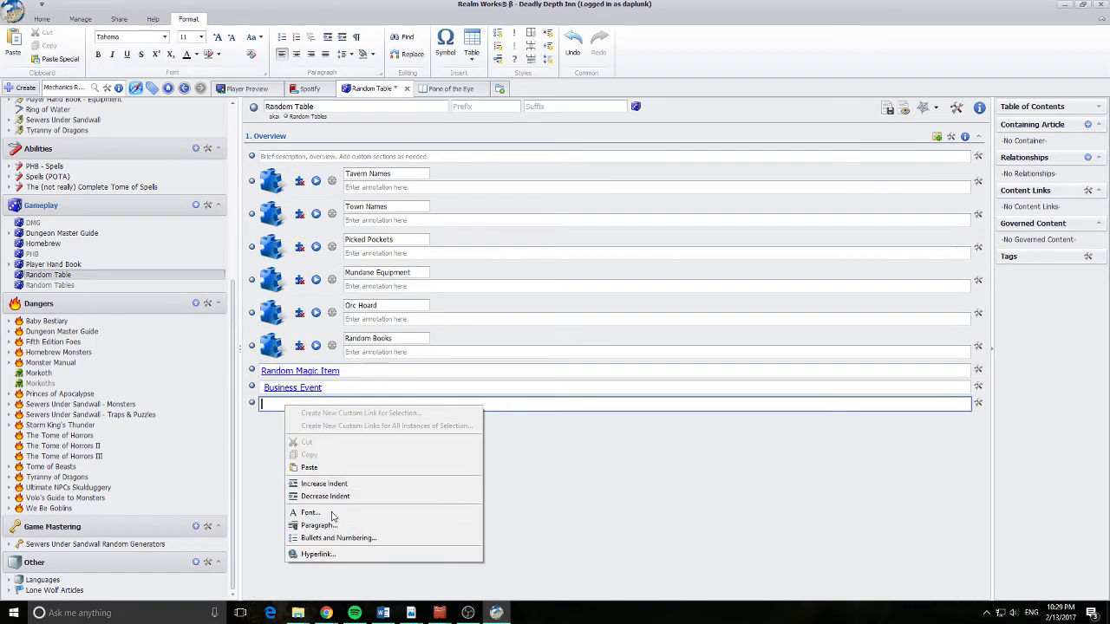
left_click(349, 555)
left_click(490, 319)
key("ctrl+v")
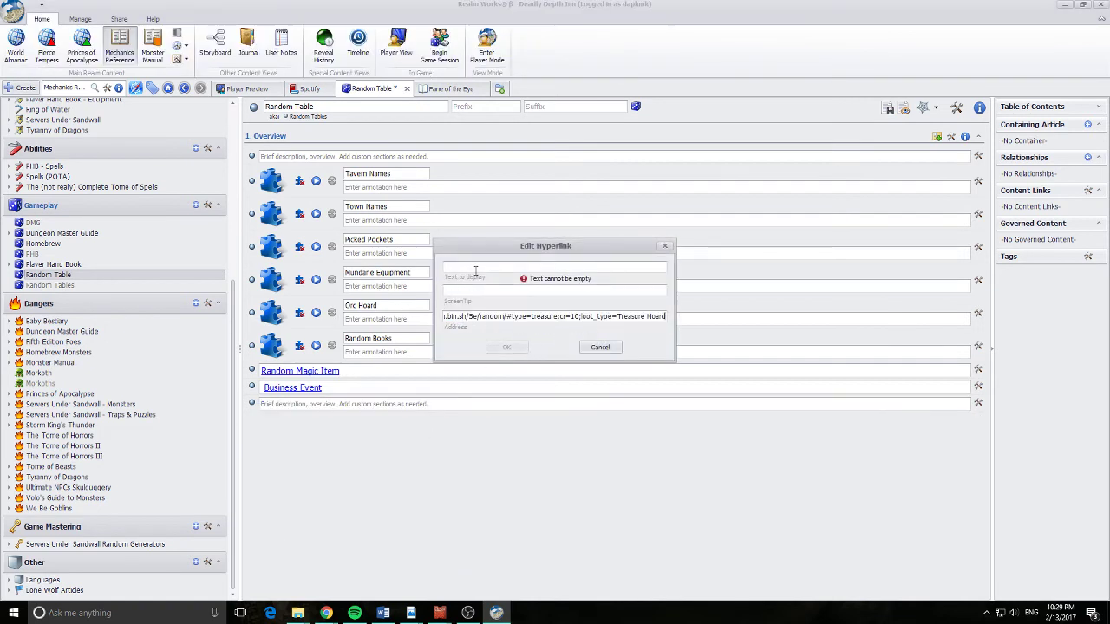
left_click(475, 269)
type("Random Treasure (CR10")
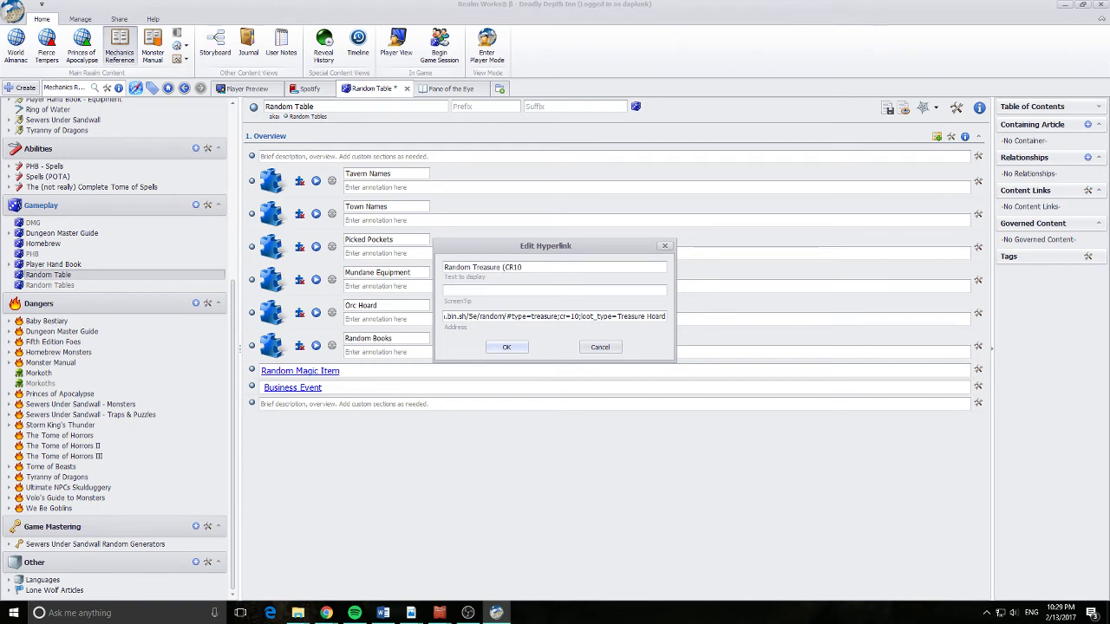
left_click(506, 346)
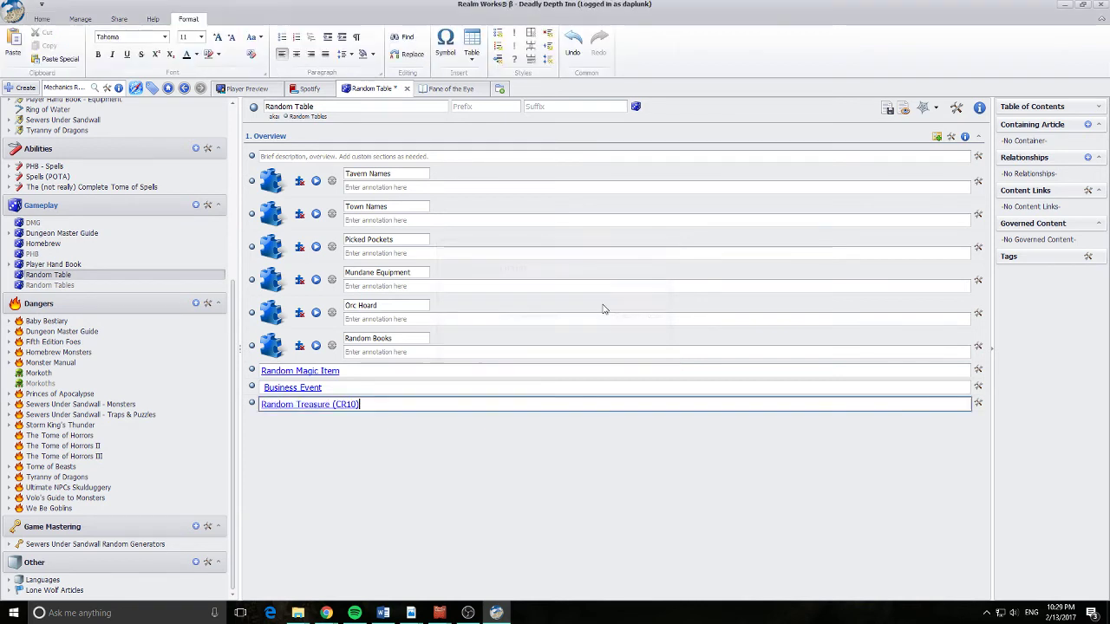
left_click(887, 109)
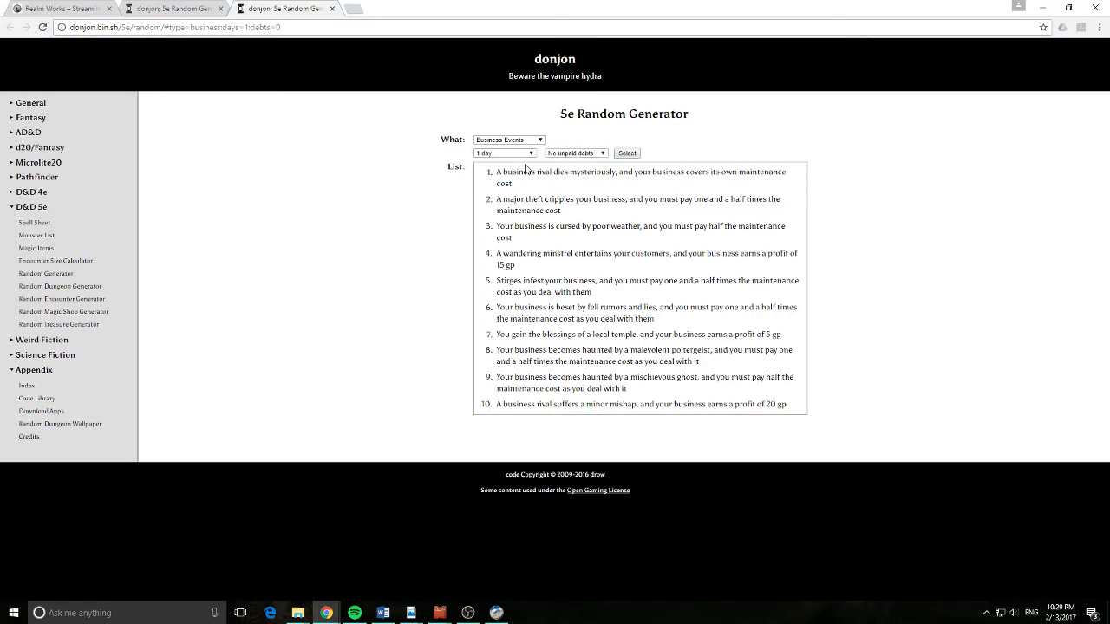
Regenerate a CR 10 Treasure Hoard in the 5e Random Treasure Generator and copy its page address.
left_click(65, 324)
left_click(529, 153)
left_click(490, 268)
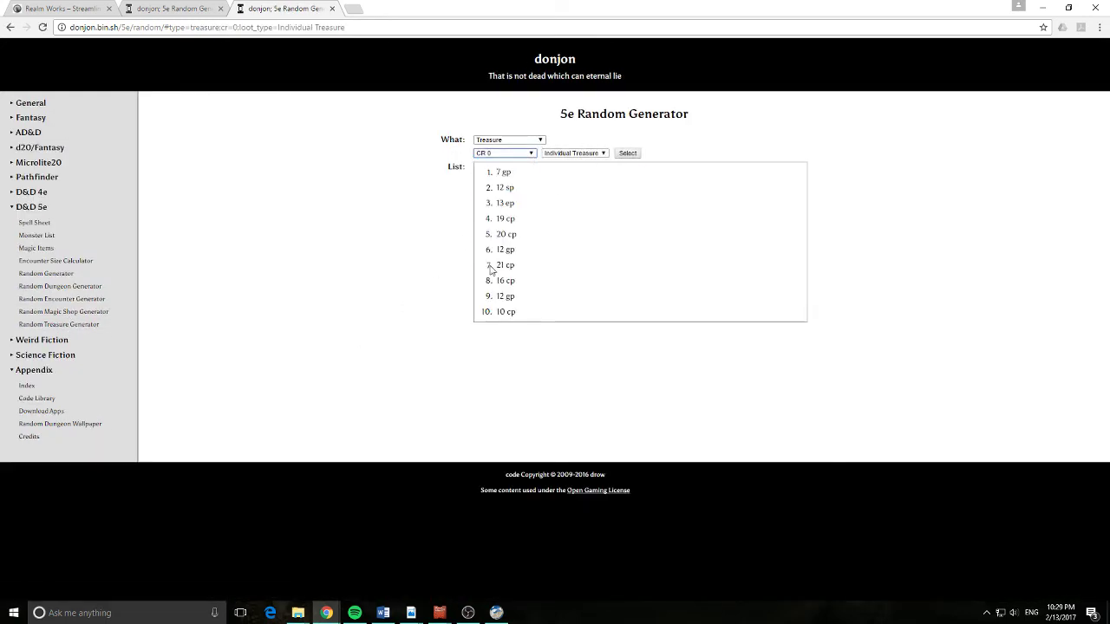
left_click(603, 154)
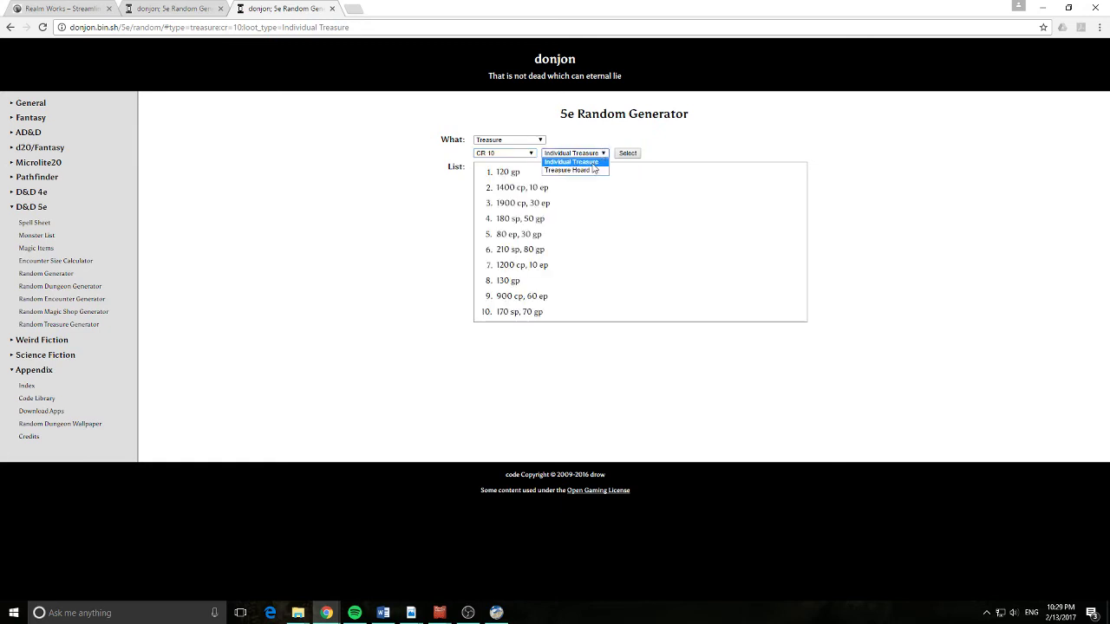
left_click(594, 169)
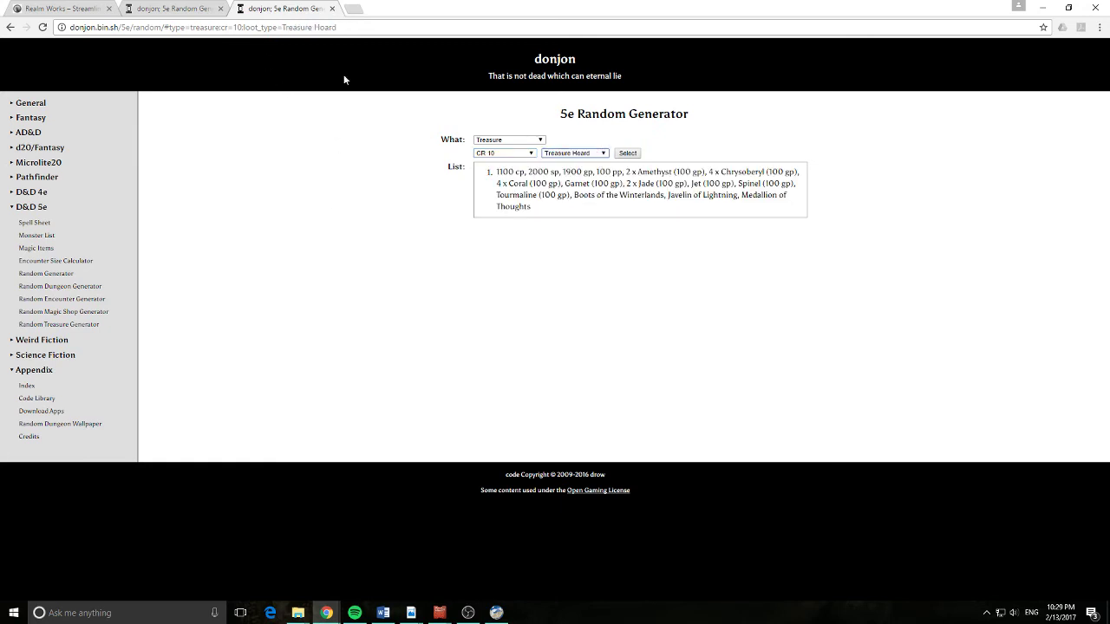
left_click(347, 27)
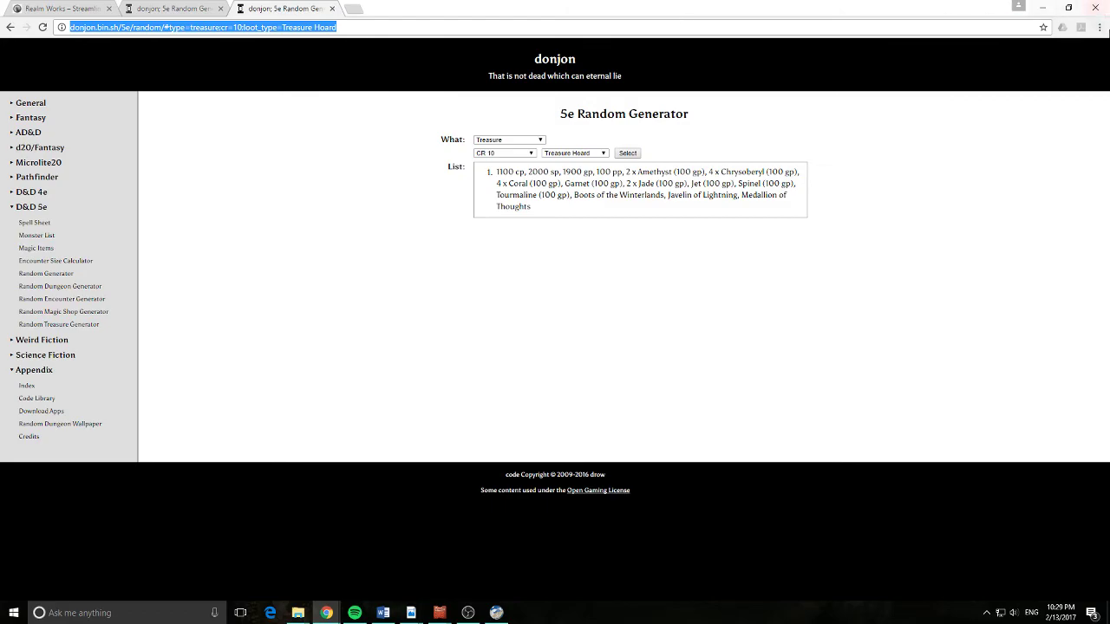
left_click(1043, 7)
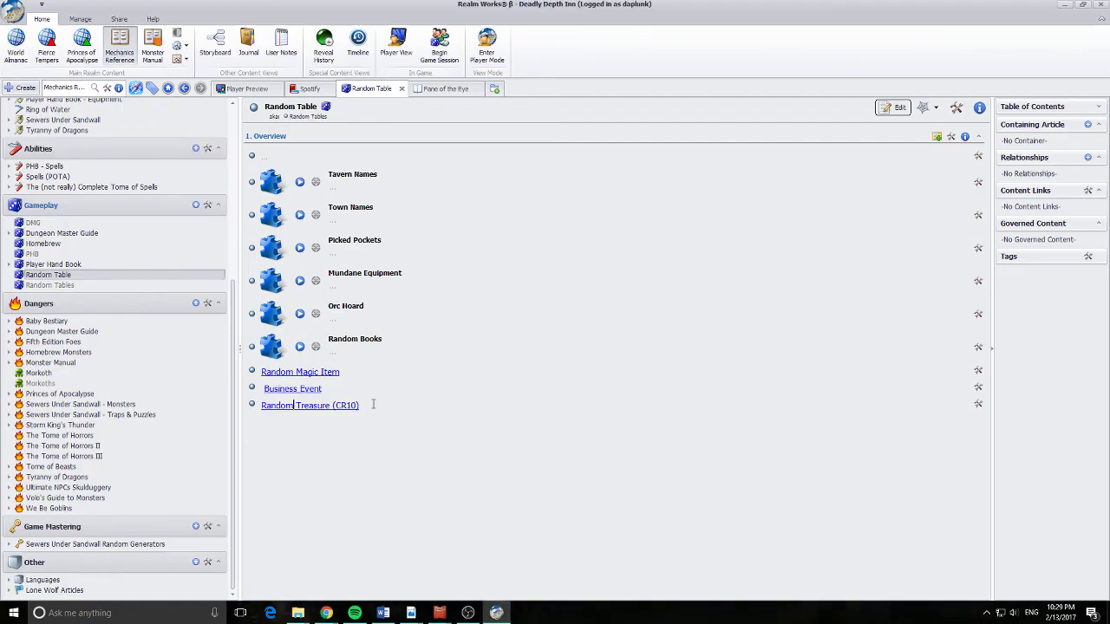
Update the Random Treasure (CR10) link's address to the CR 10 treasure hoard URL and save the article.
left_click(897, 108)
right_click(314, 405)
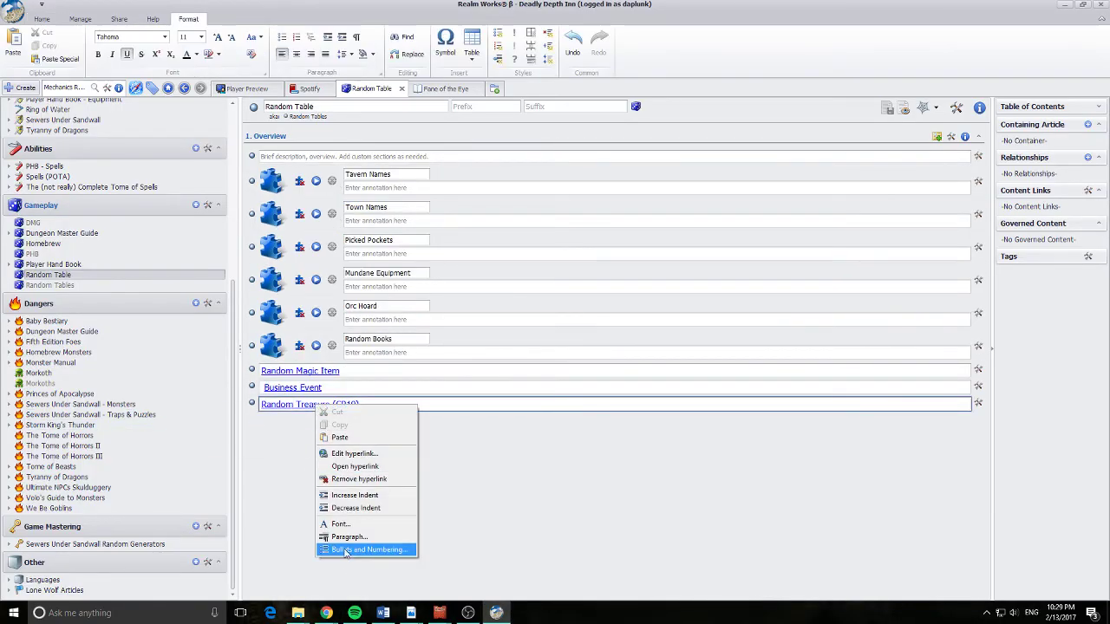
left_click(355, 453)
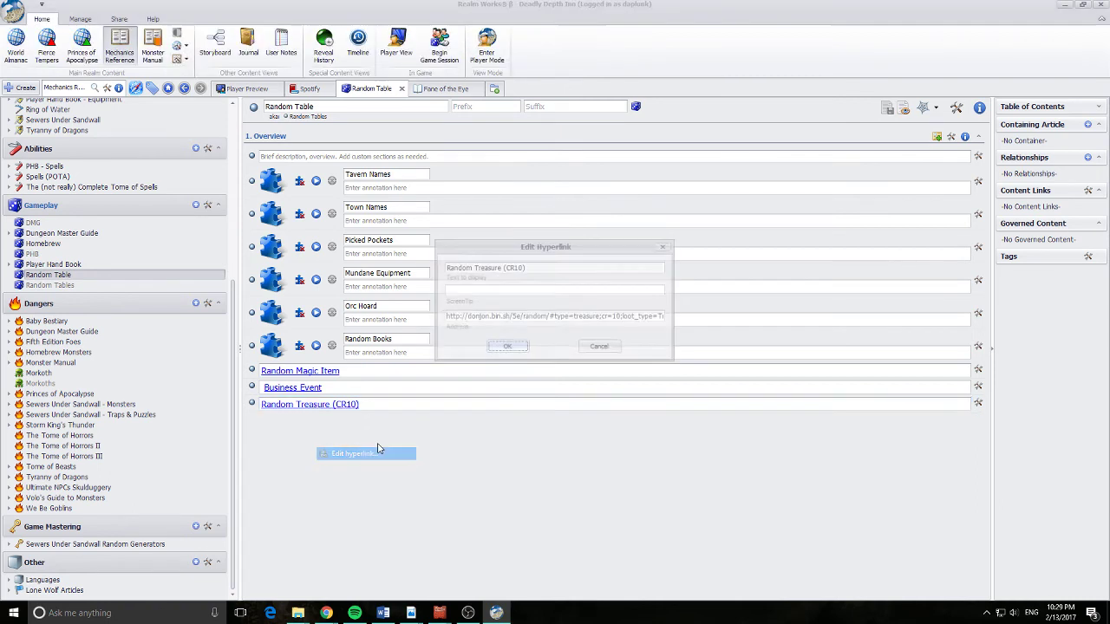
key("End")
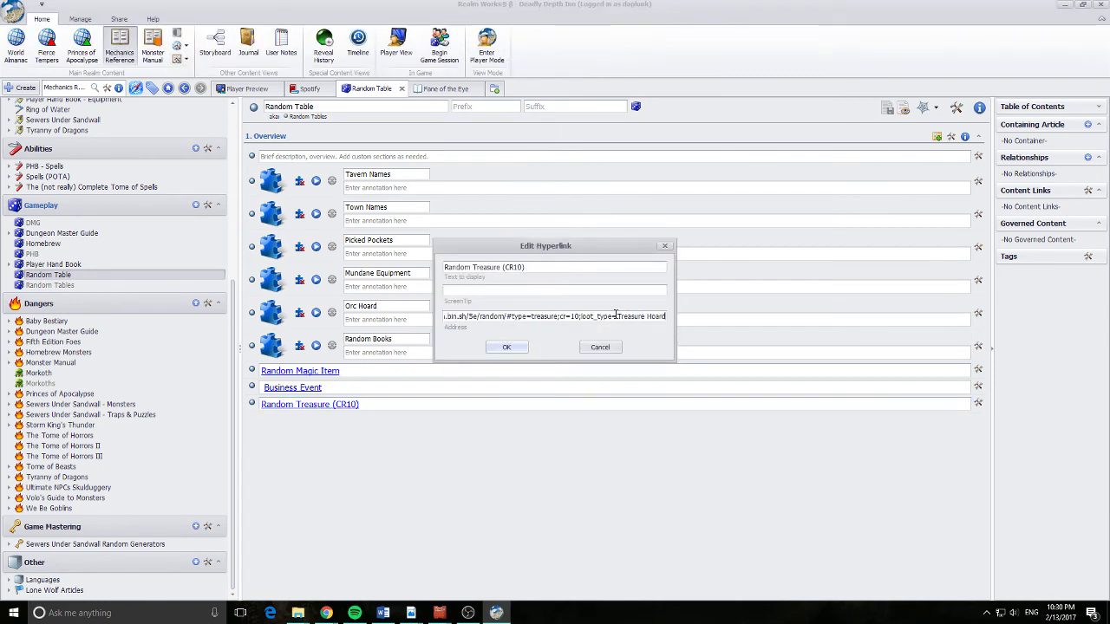
key("ctrl+a")
key("ctrl+c")
left_click(614, 315)
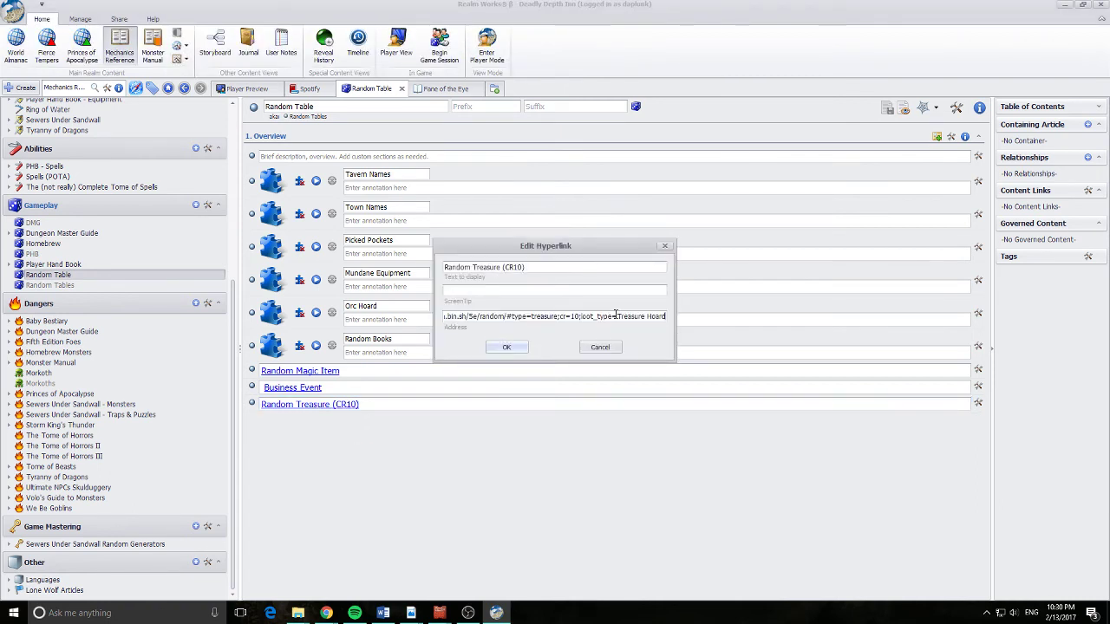
left_click(506, 347)
left_click(903, 108)
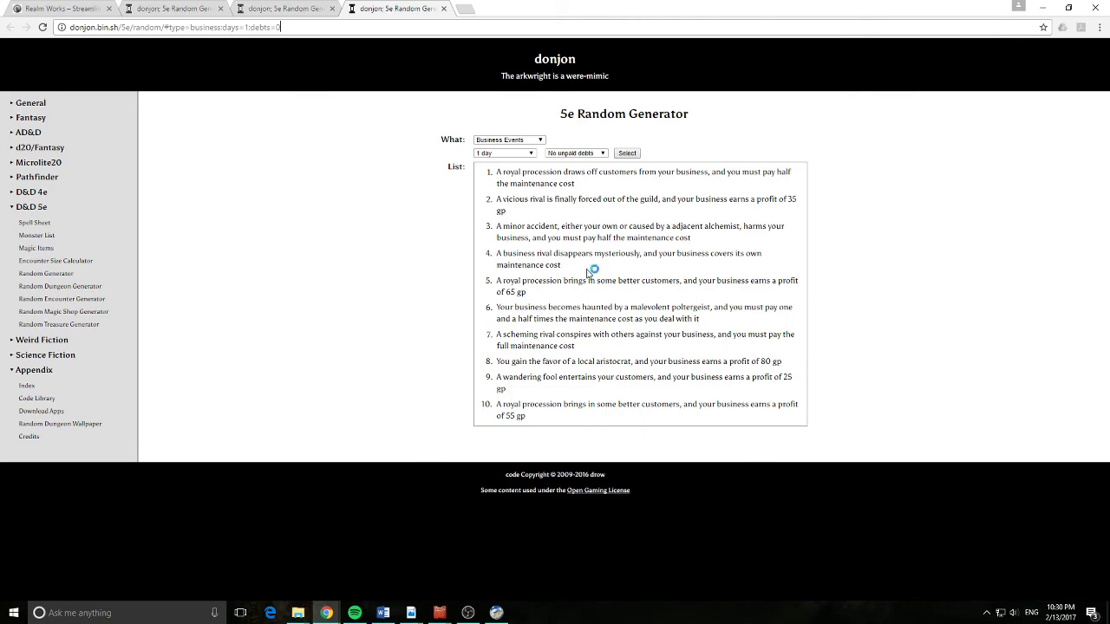
Reopen the Random Treasure (CR10) link from the article and close the extra donjon generator tabs.
left_click(1043, 6)
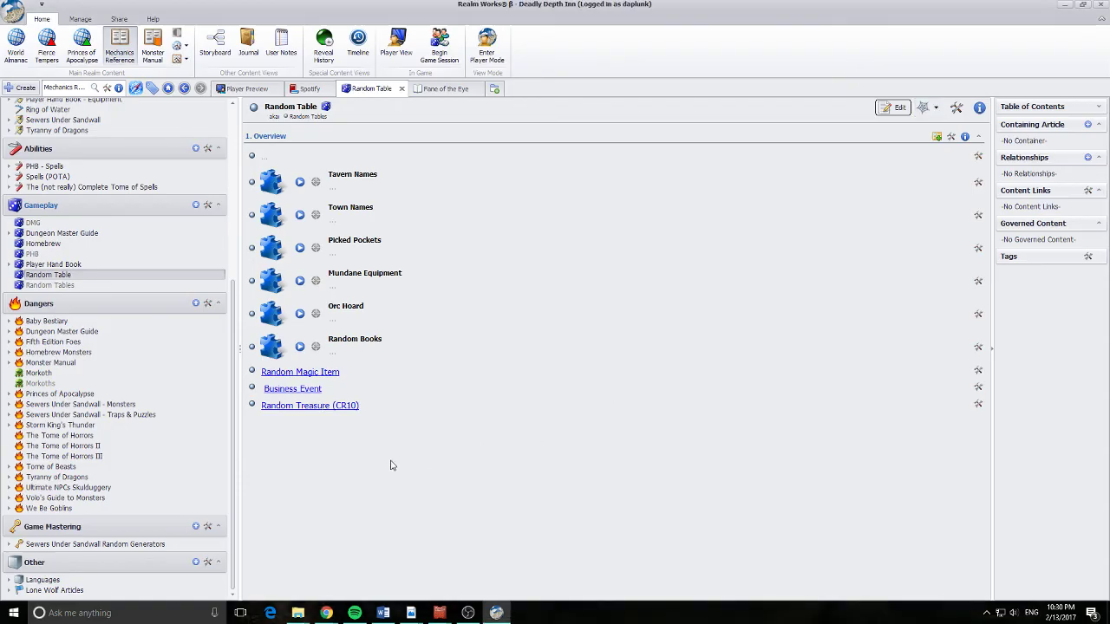
right_click(338, 406)
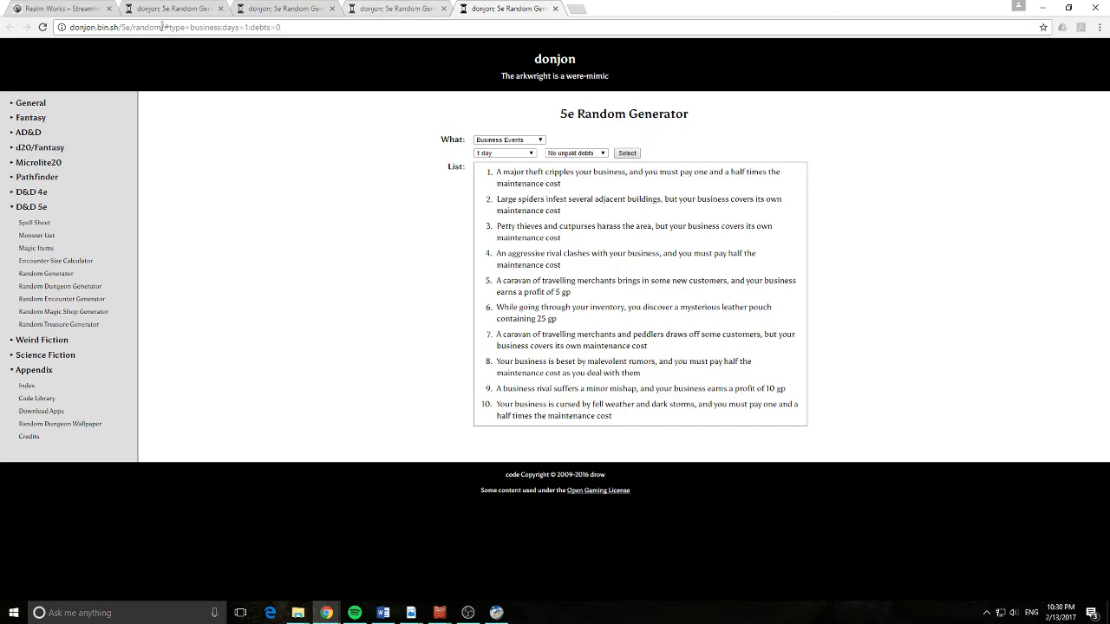
key("ctrl+w")
key("ctrl+w")
key("ctrl+w")
key("ctrl+w")
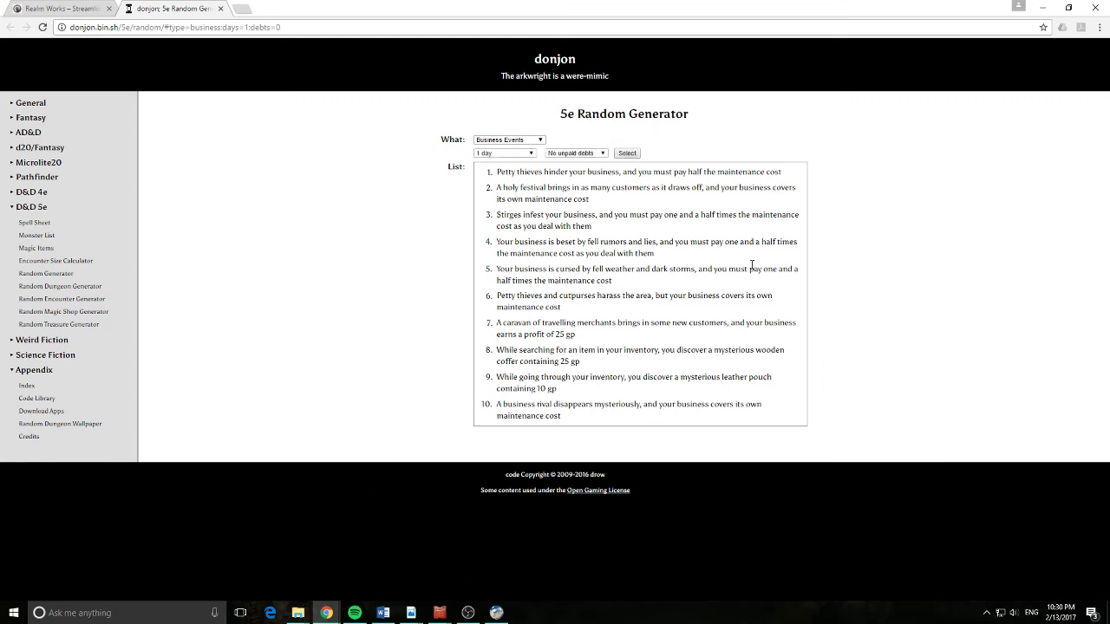
Test the Random Magic Item link in the browser and return to the article.
left_click(1043, 6)
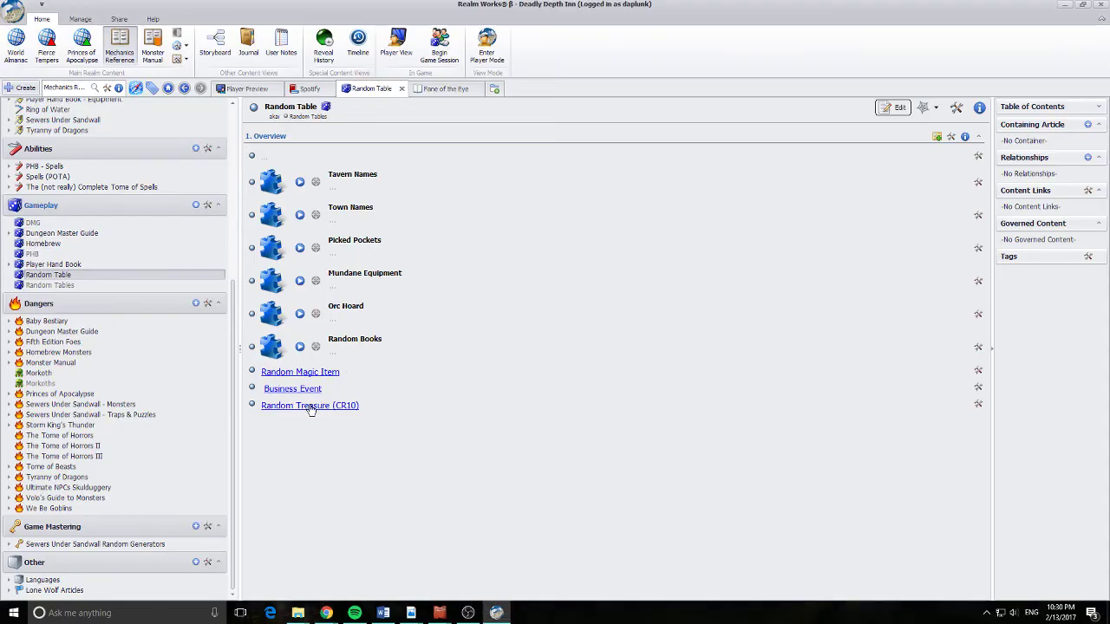
left_click(303, 373)
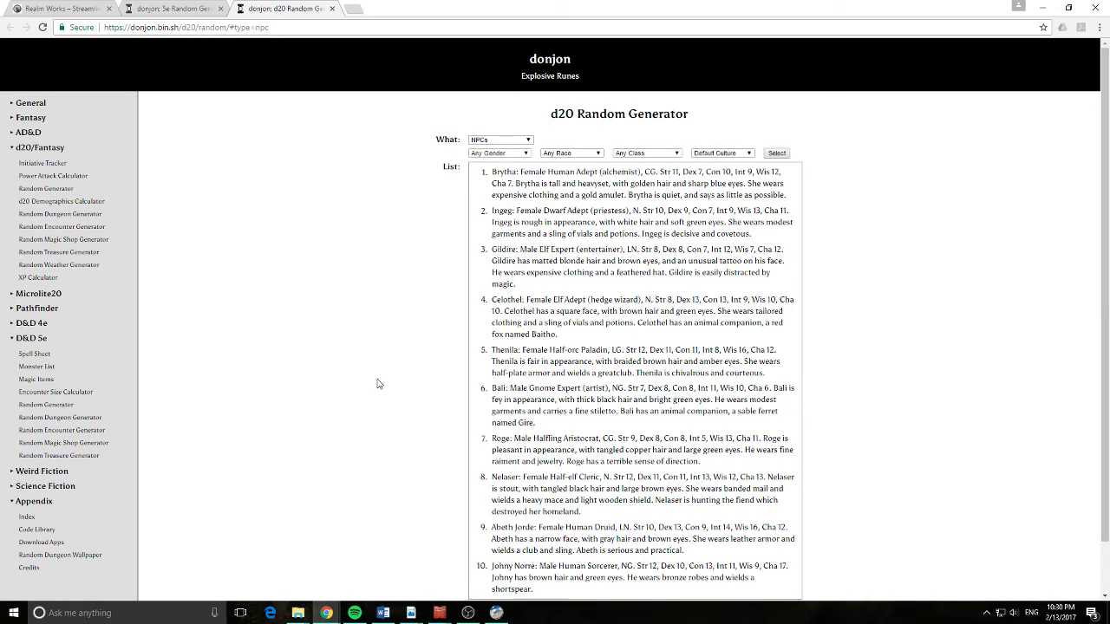
left_click(1043, 7)
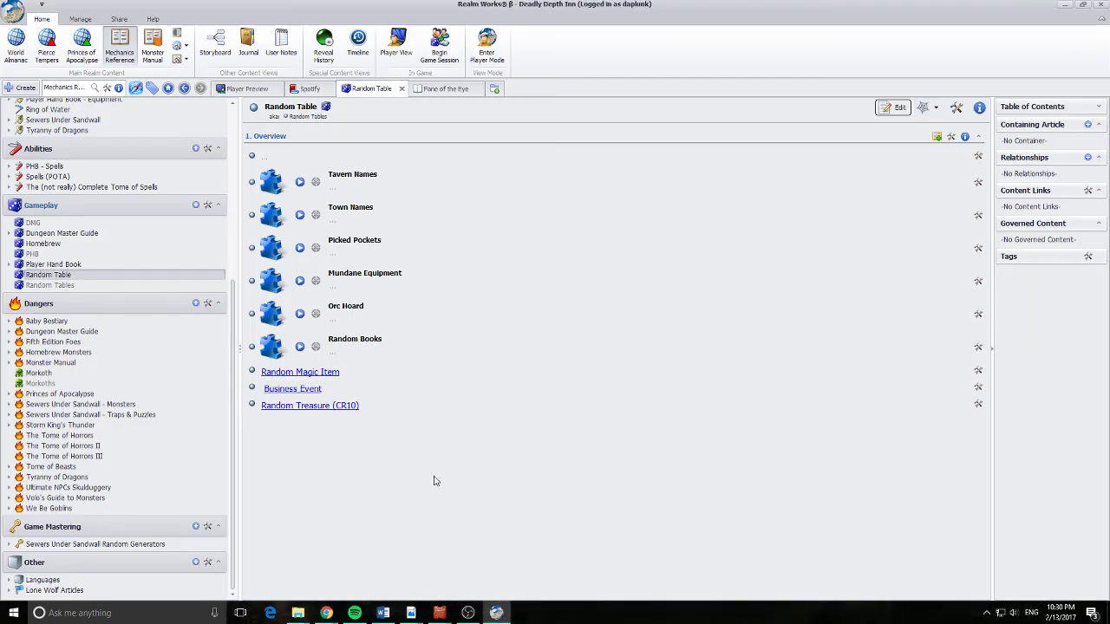
In edit mode, open the Random Treasure (CR10) hyperlink settings and select its whole address.
left_click(895, 108)
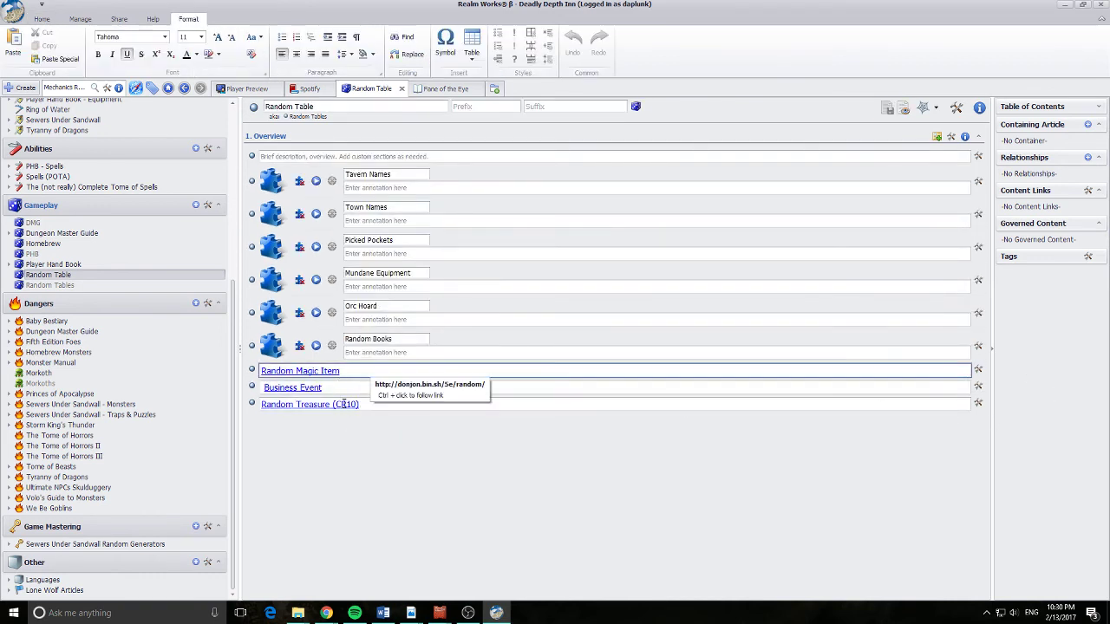
right_click(344, 405)
left_click(380, 455)
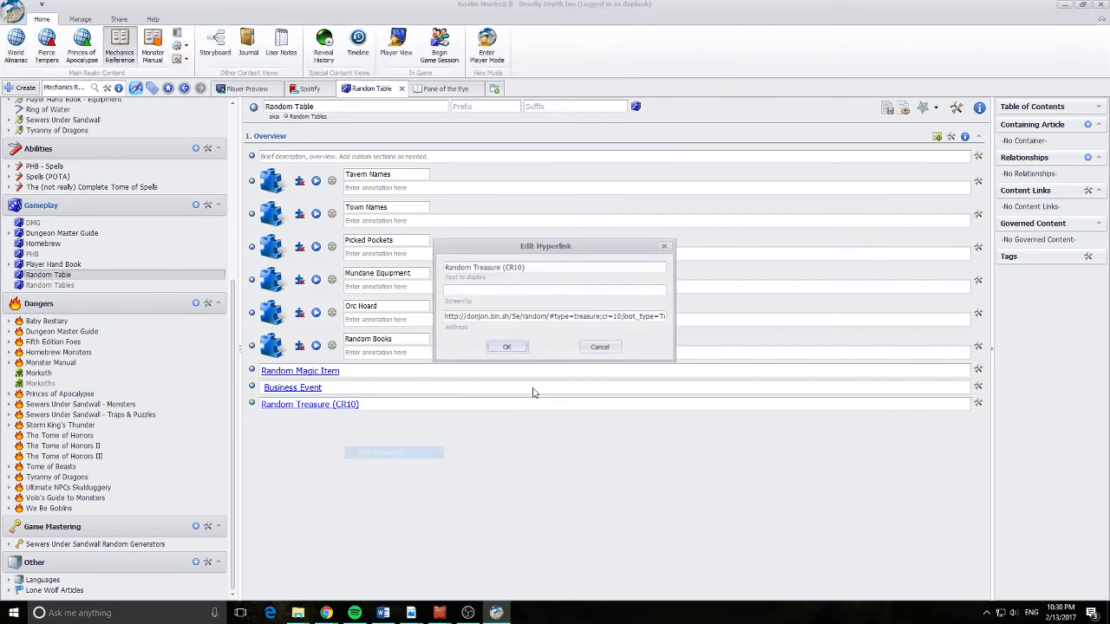
left_click(664, 317)
key("ctrl+a")
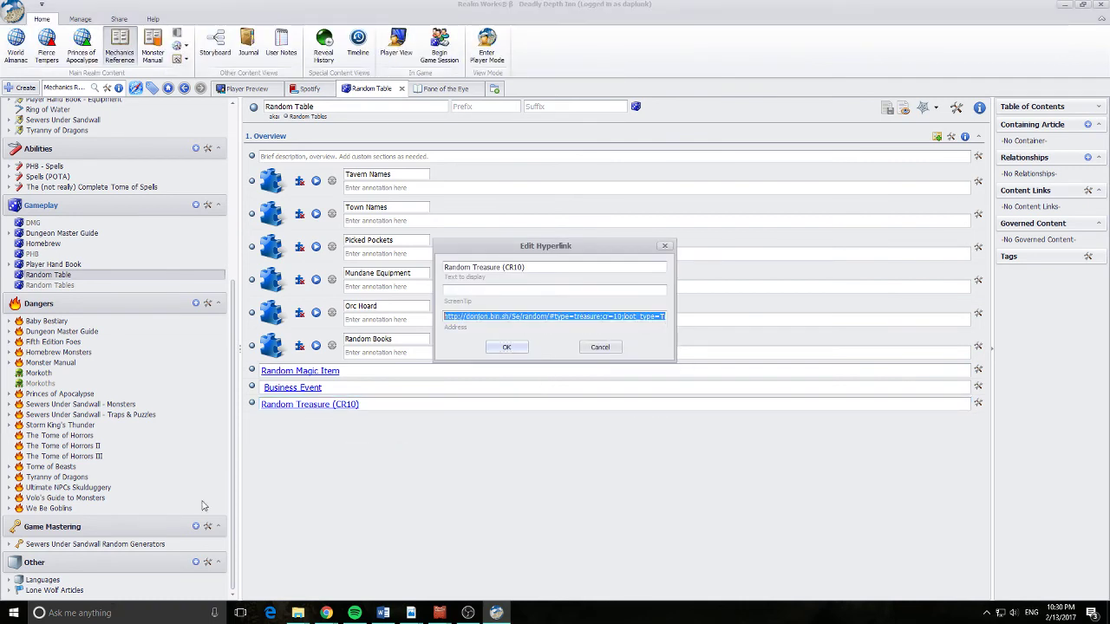
Paste the donjon treasure hoard address into a new Notepad document and select it.
left_click(23, 612)
type("n")
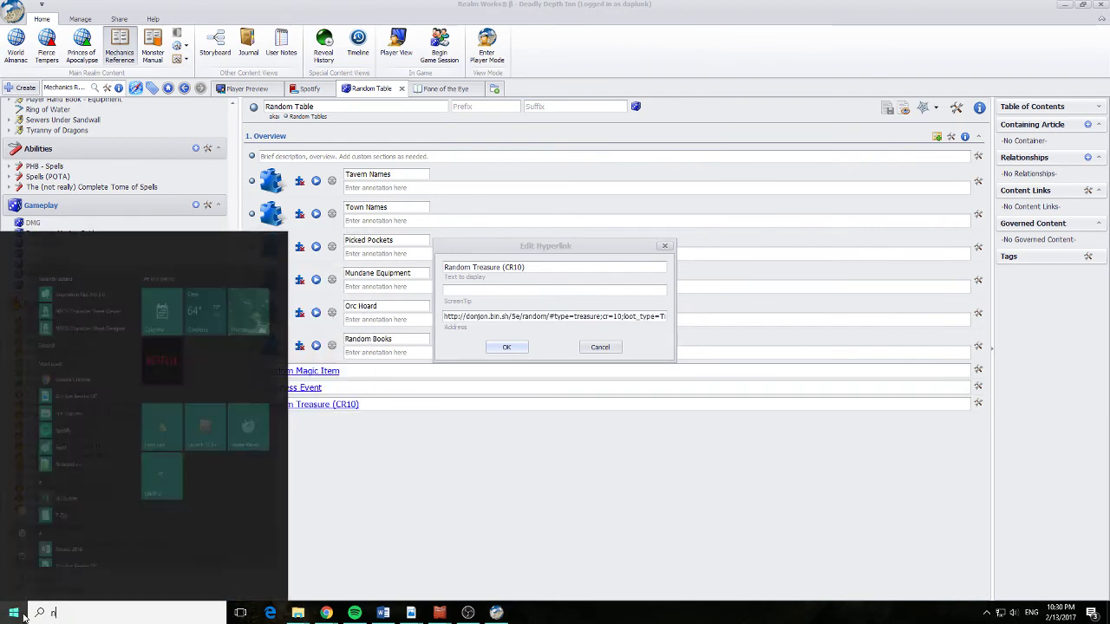
type("otepad")
left_click(127, 308)
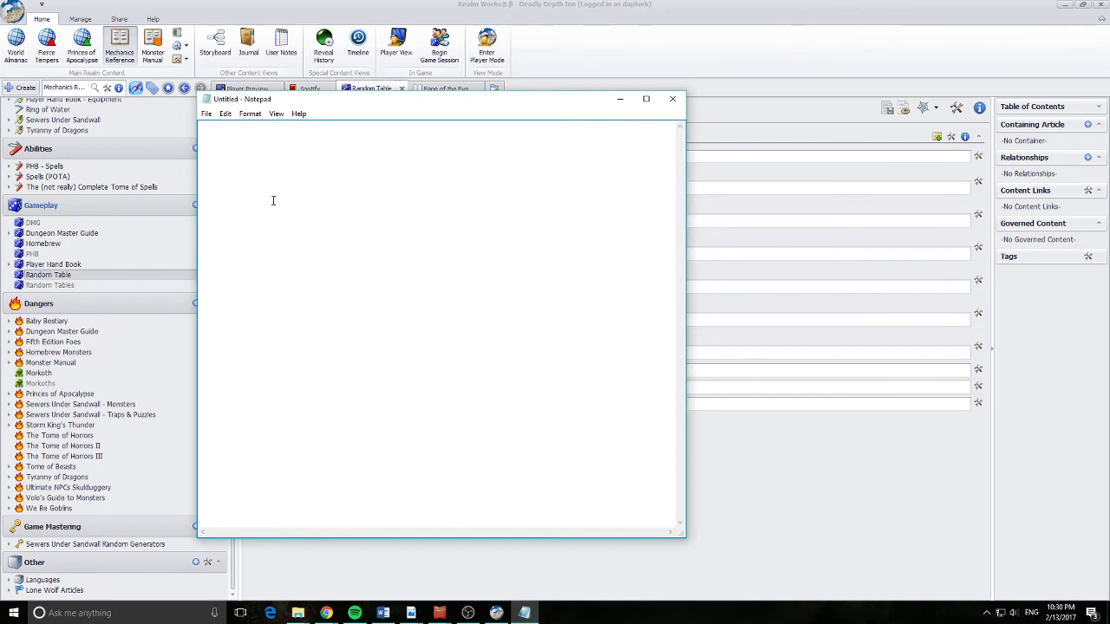
key("ctrl+v")
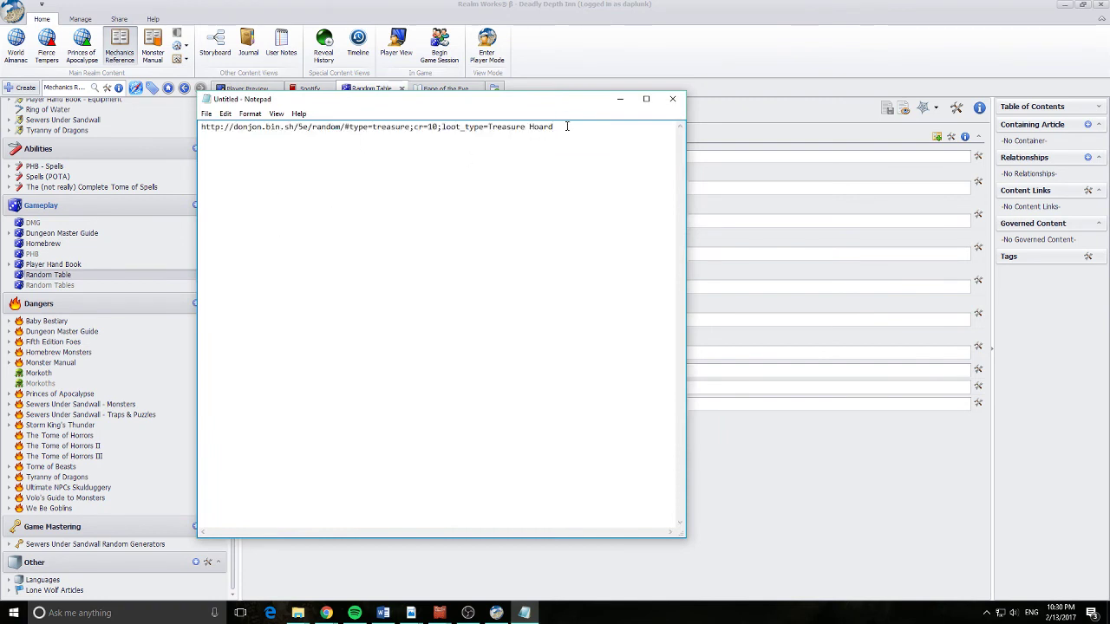
key("ctrl+a")
key("ctrl+c")
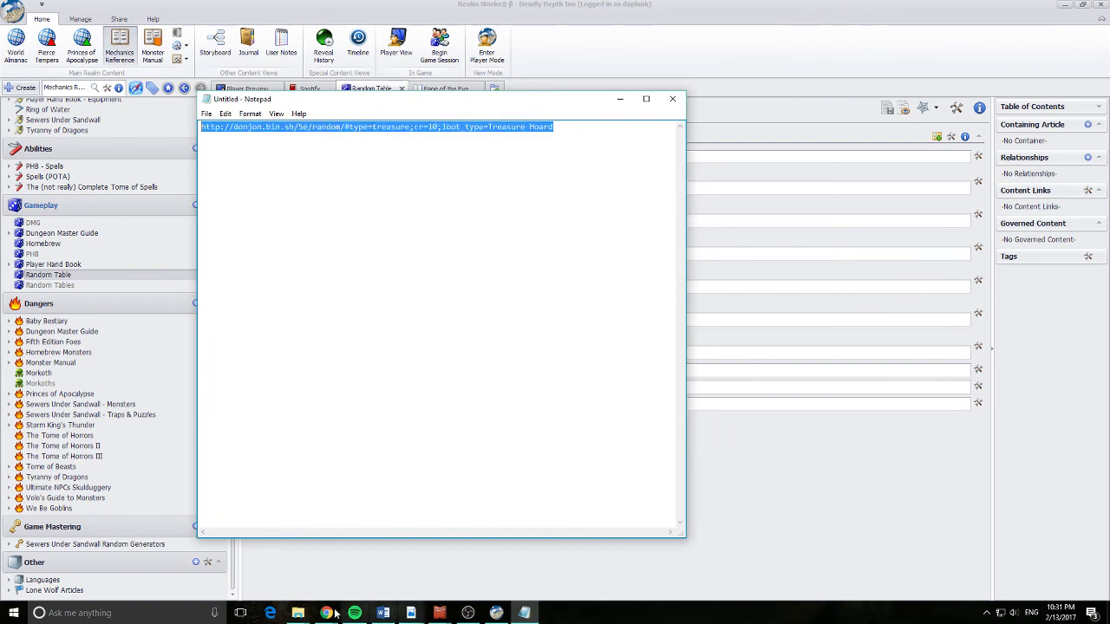
Load the copied address in a new browser tab to confirm the CR 10 Treasure Hoard generator opens.
mouse_move(326, 613)
left_click(355, 566)
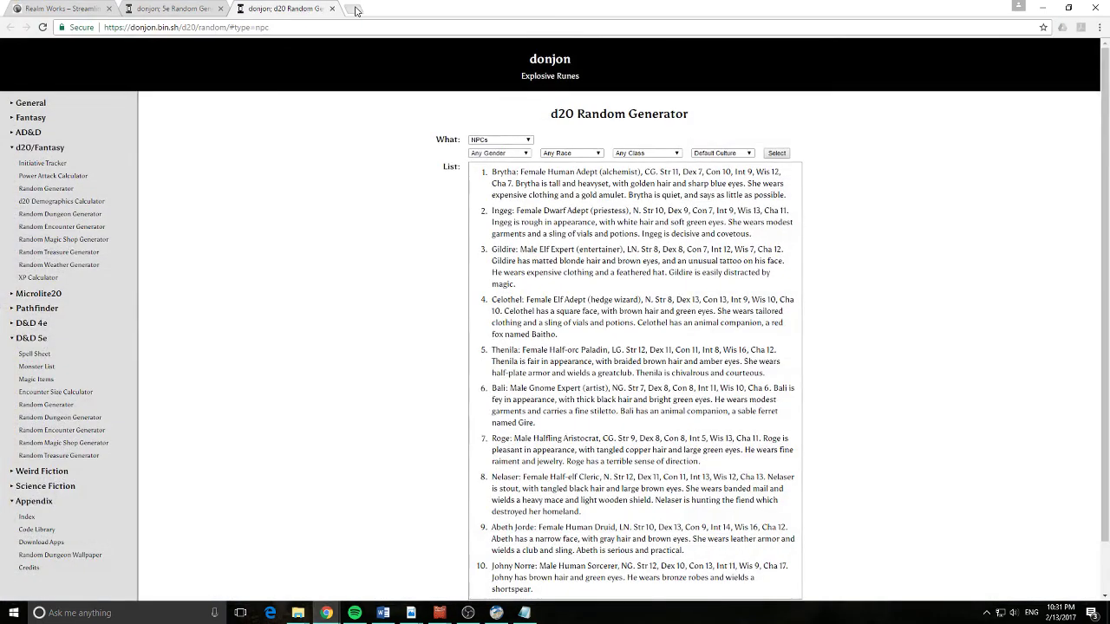
left_click(353, 9)
key("ctrl+v")
key("Return")
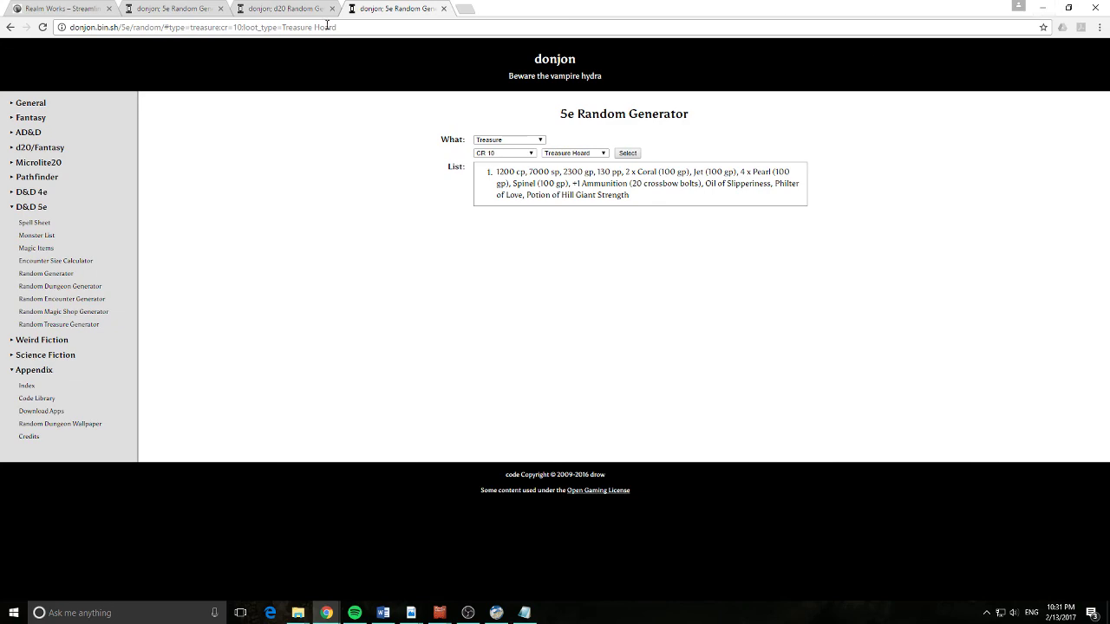
left_click(1040, 8)
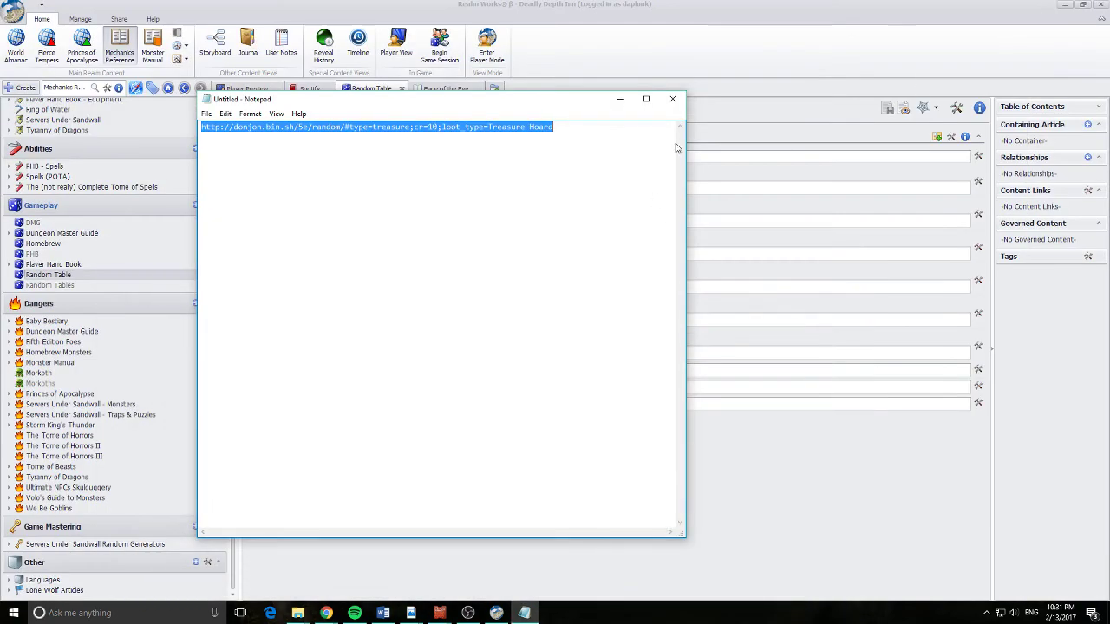
Cancel the unchanged hyperlink settings, exit edit mode, and test the Random Treasure (CR10) link.
left_click(620, 99)
left_click(599, 347)
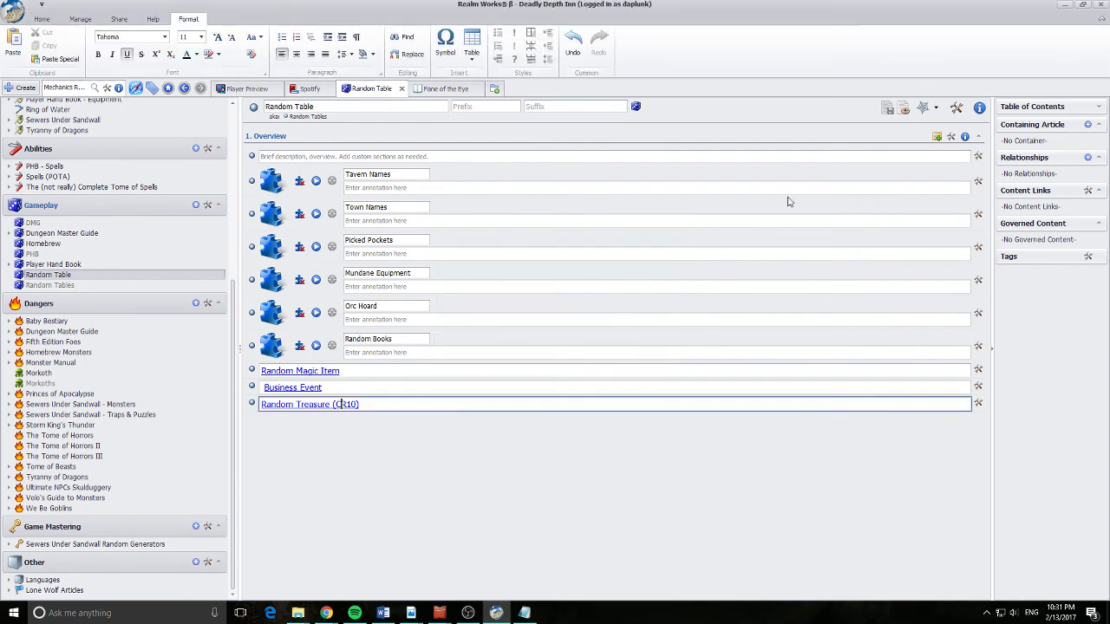
left_click(898, 107)
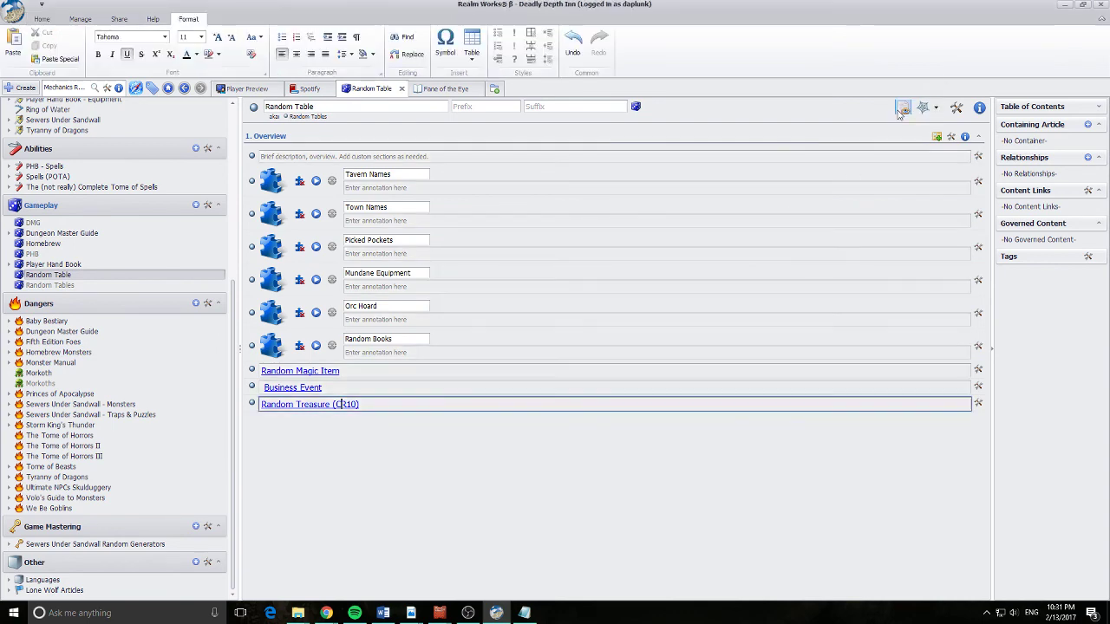
left_click(295, 408)
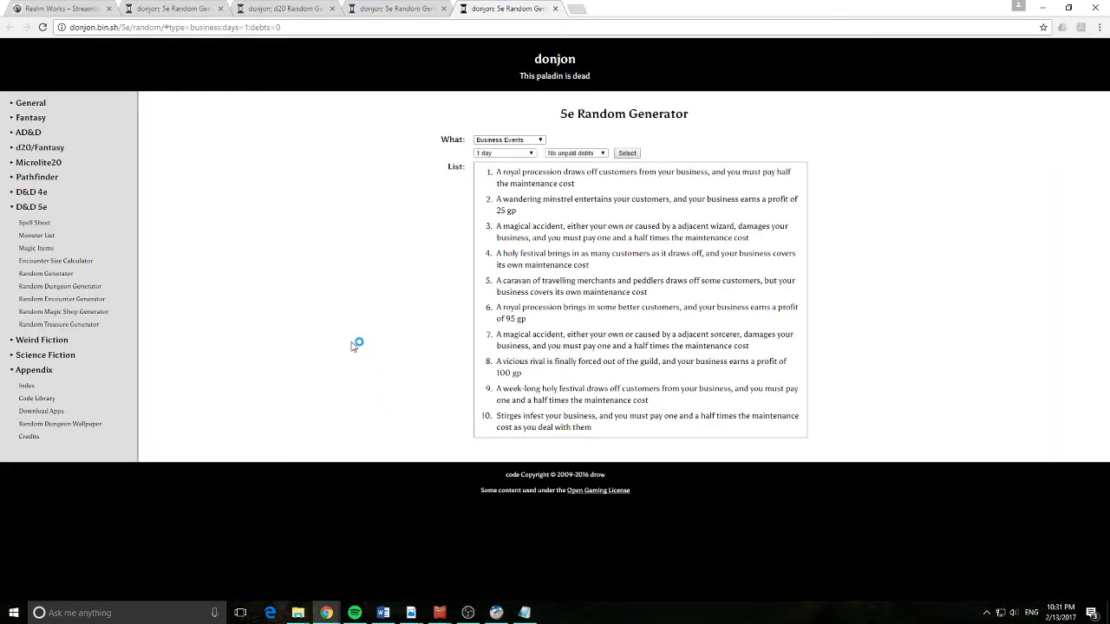
left_click(1046, 10)
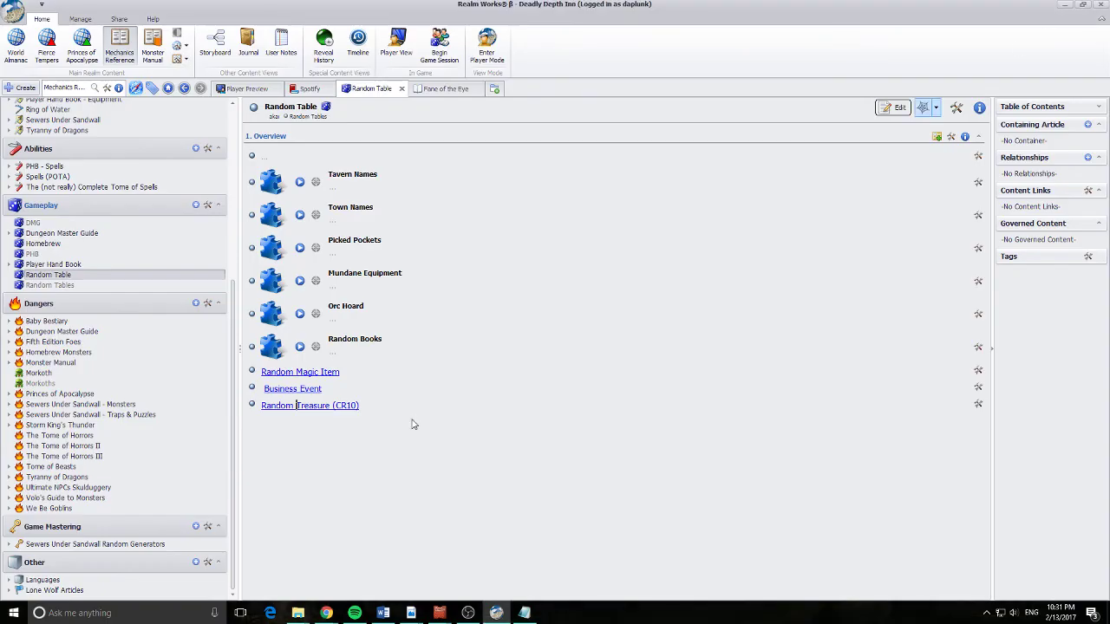